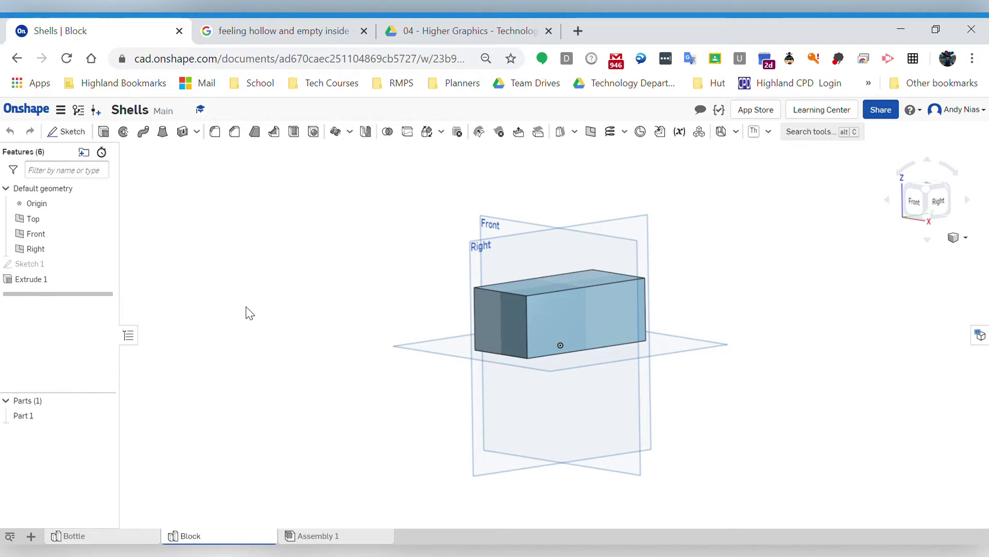
# Rotate the Block view, then switch to the Bottle part studio.
pyautogui.press('Right')
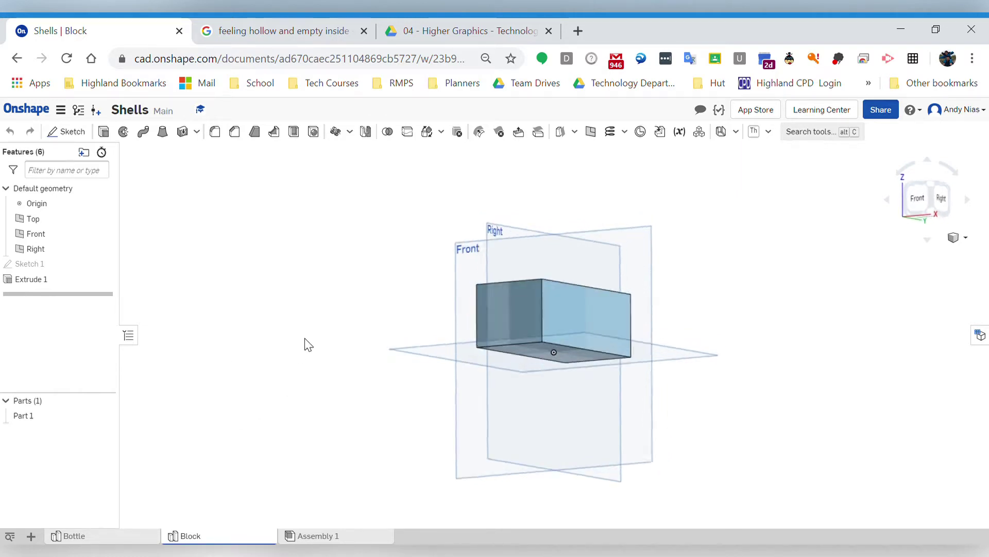
pyautogui.click(124, 538)
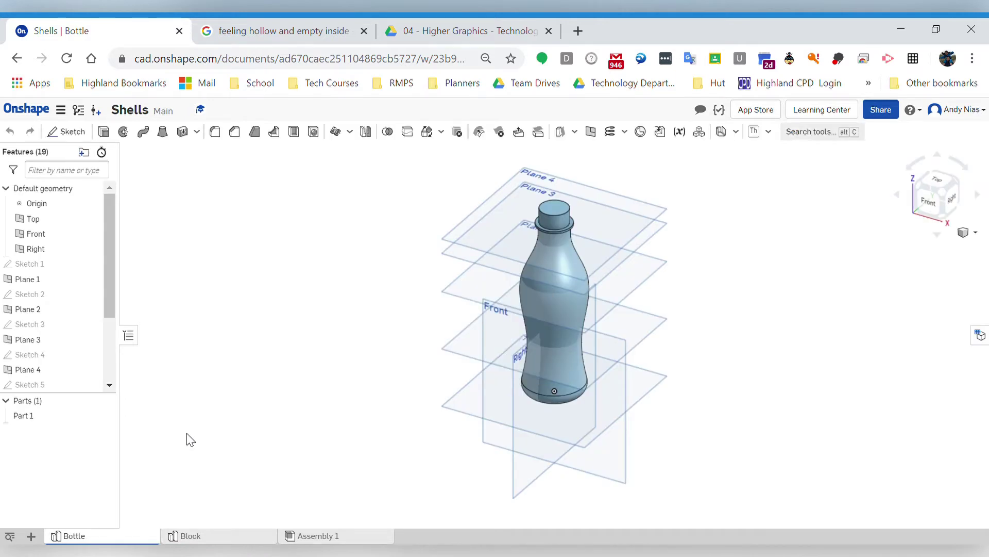
pyautogui.moveTo(278, 394)
pyautogui.mouseDown(button='right')
pyautogui.moveTo(316, 334)
pyautogui.moveTo(316, 310)
pyautogui.moveTo(290, 373)
pyautogui.moveTo(265, 393)
pyautogui.moveTo(229, 380)
pyautogui.moveTo(289, 380)
pyautogui.mouseUp(button='right')
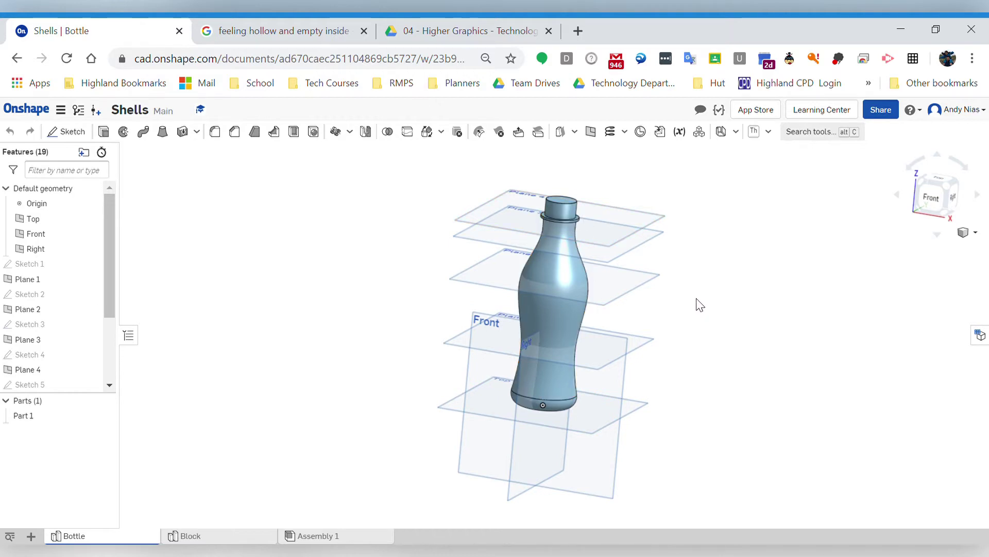
pyautogui.moveTo(700, 305); pyautogui.dragTo(634, 304, button='right')
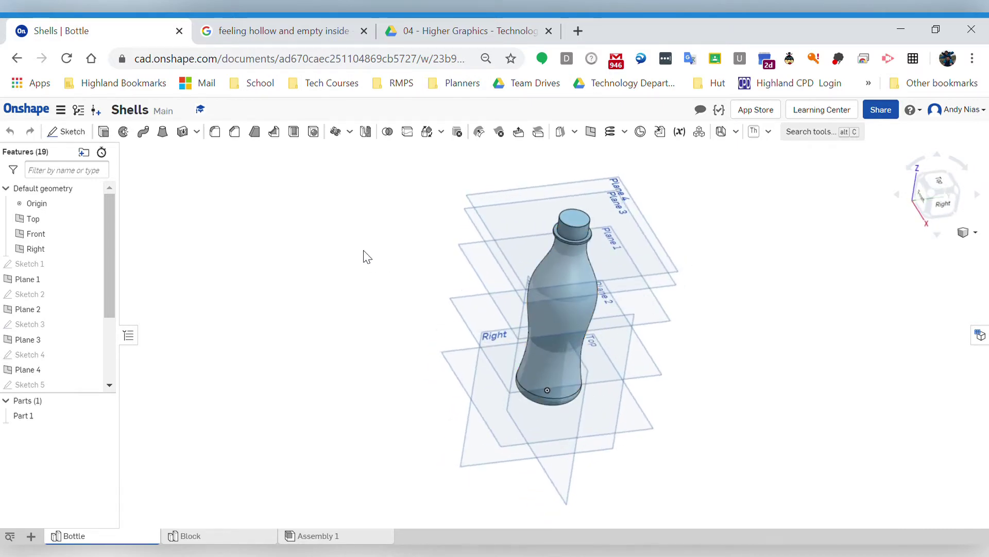
pyautogui.click(293, 132)
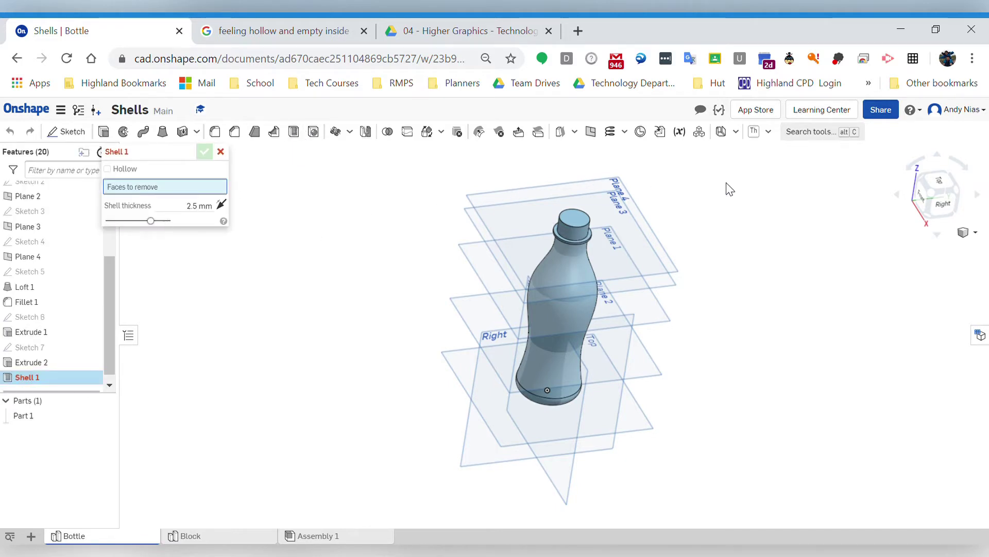
# Start a shell on the bottle that removes its top face, with 1 mm thickness.
pyautogui.moveTo(745, 284); pyautogui.dragTo(680, 297, button='right')
pyautogui.click(610, 246)
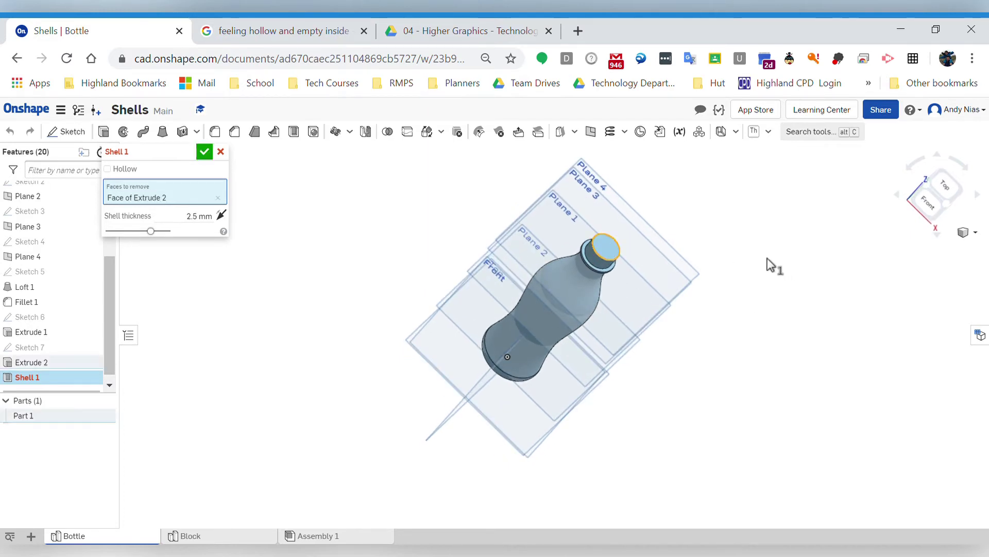
pyautogui.moveTo(349, 270); pyautogui.dragTo(609, 226, button='right')
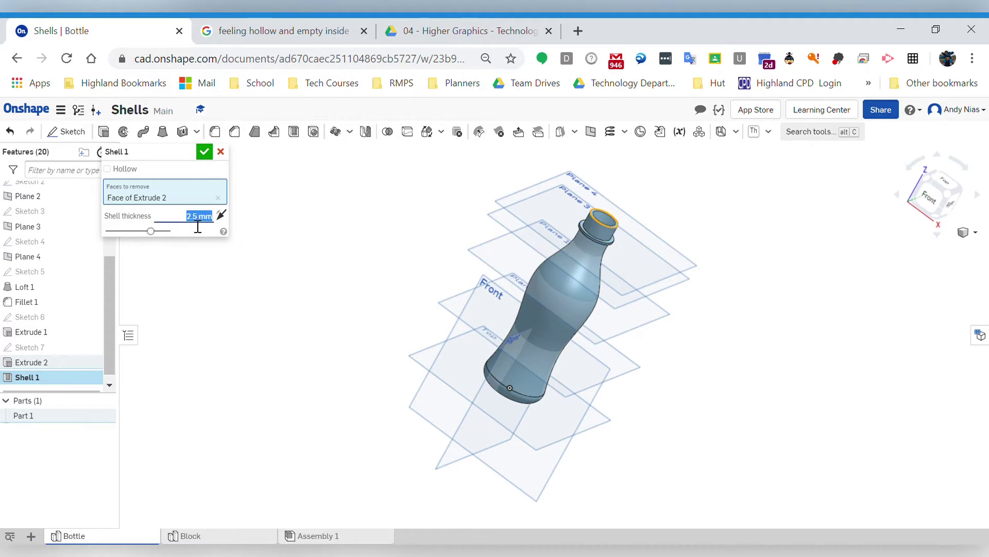
pyautogui.write('1')
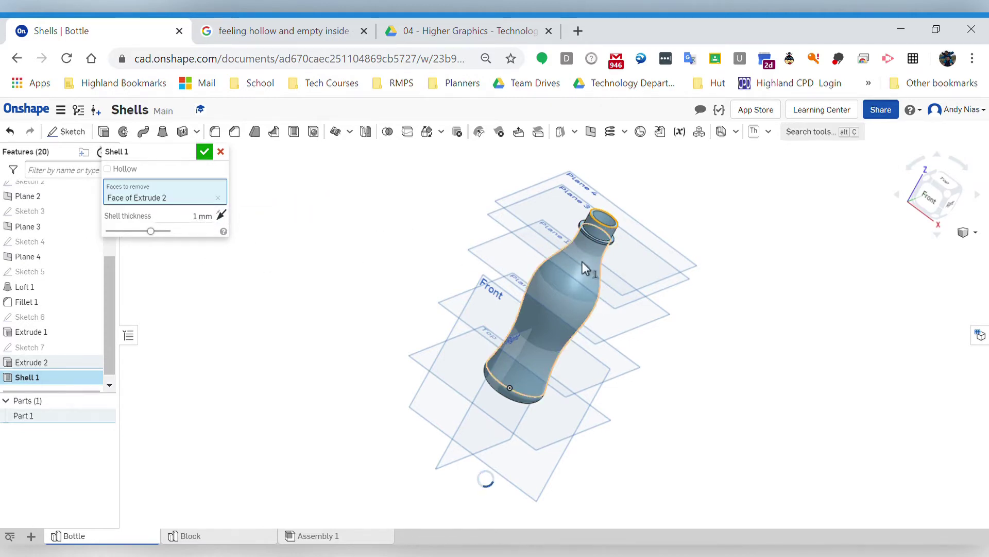
# Inspect the shell preview around the bottle's neck, then cancel the shell.
pyautogui.moveTo(582, 262); pyautogui.dragTo(578, 302, button='right')
pyautogui.scroll(2, 526, 290)
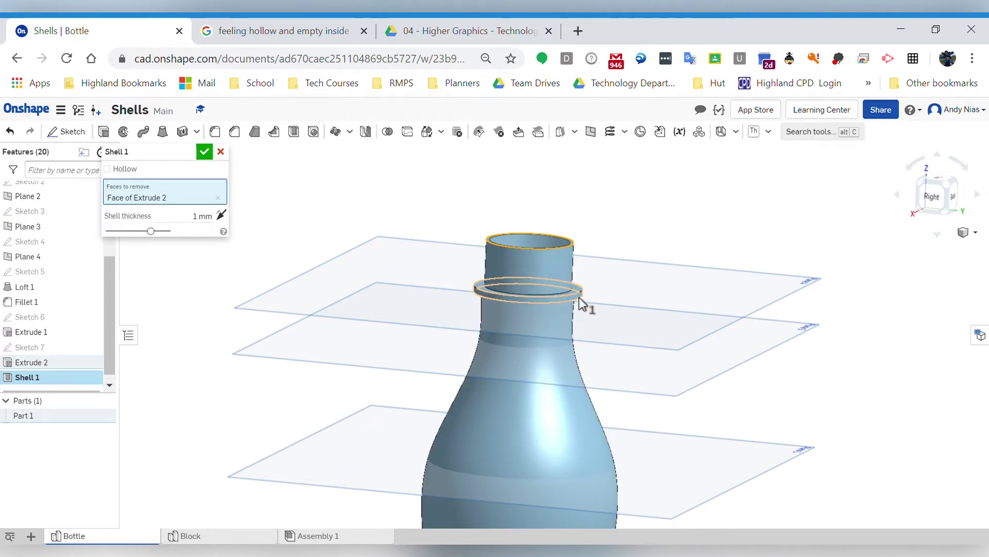
pyautogui.moveTo(580, 304); pyautogui.dragTo(592, 299, button='right')
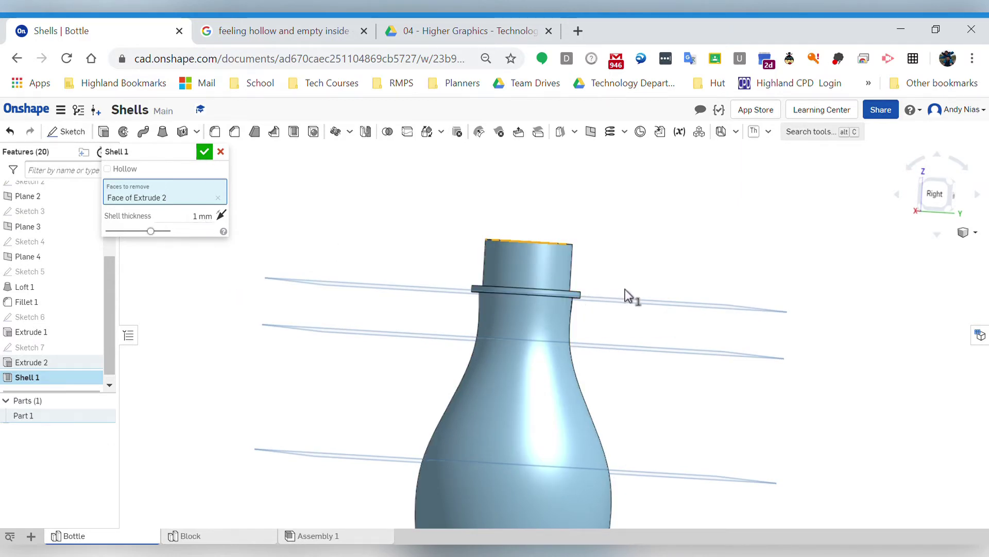
pyautogui.moveTo(625, 296); pyautogui.dragTo(654, 309, button='right')
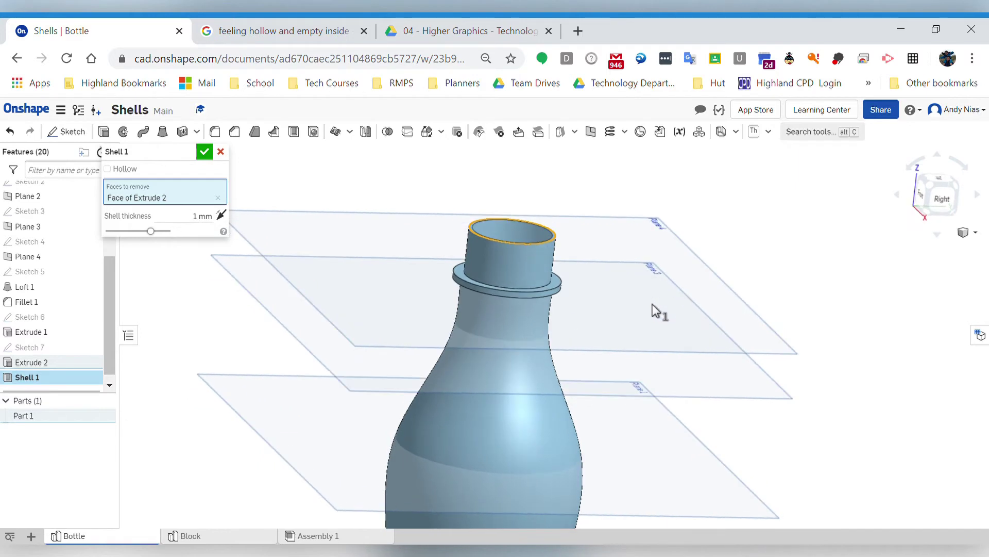
pyautogui.scroll(5, 541, 402)
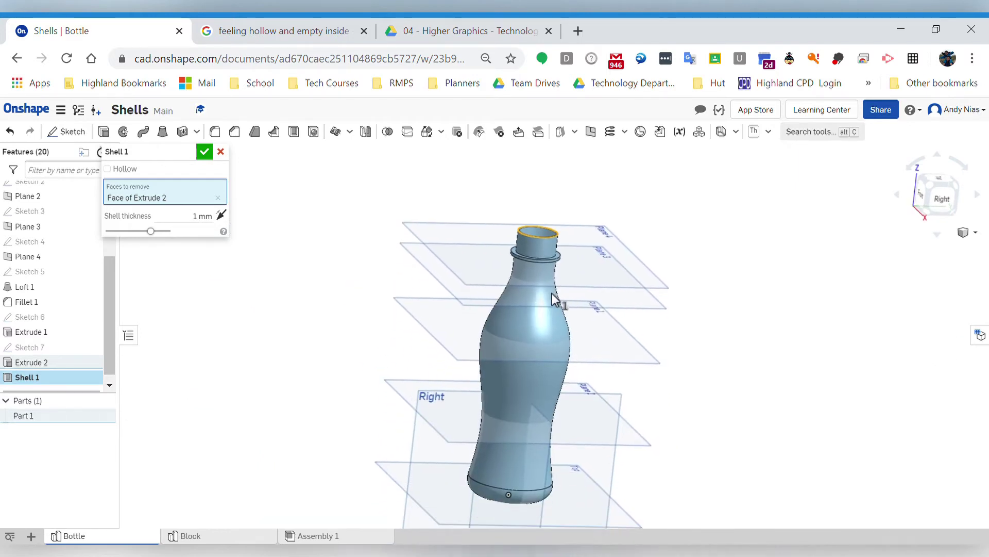
pyautogui.scroll(-5, 524, 270)
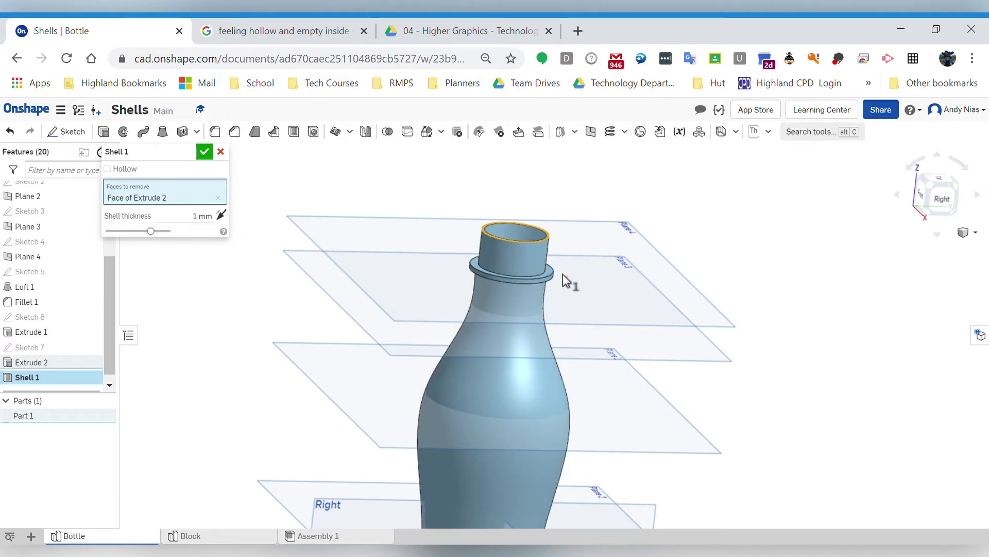
pyautogui.scroll(3, 441, 319)
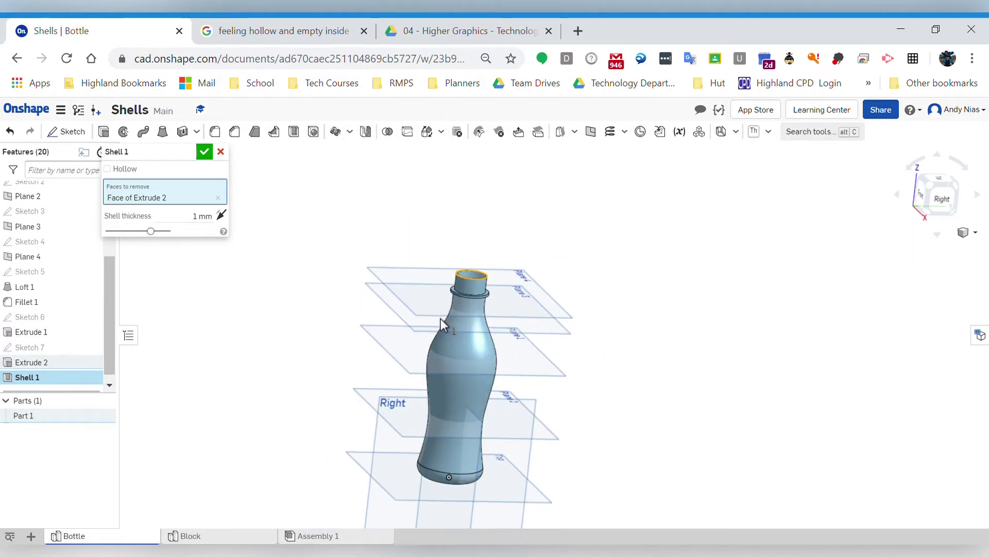
pyautogui.moveTo(440, 318); pyautogui.dragTo(459, 283, button='middle')
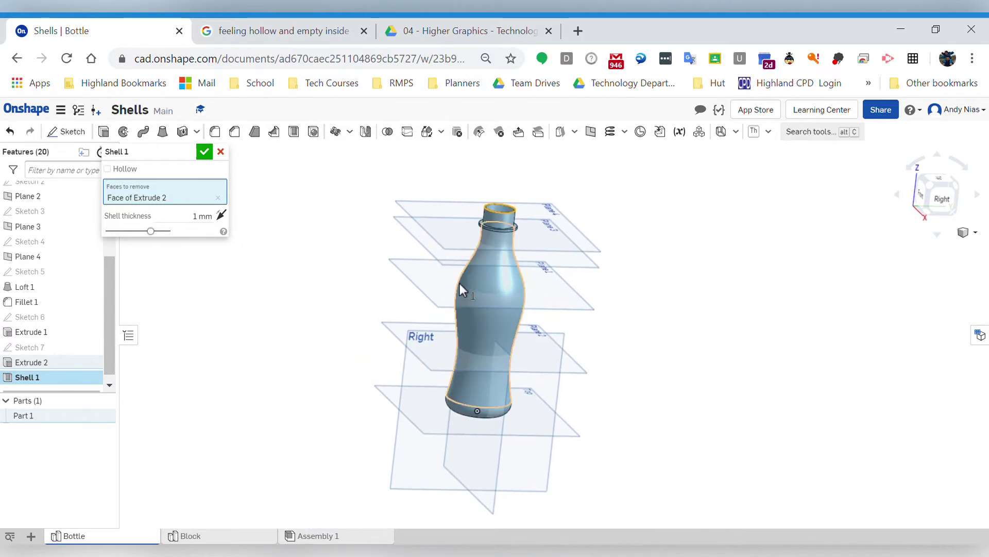
pyautogui.click(221, 152)
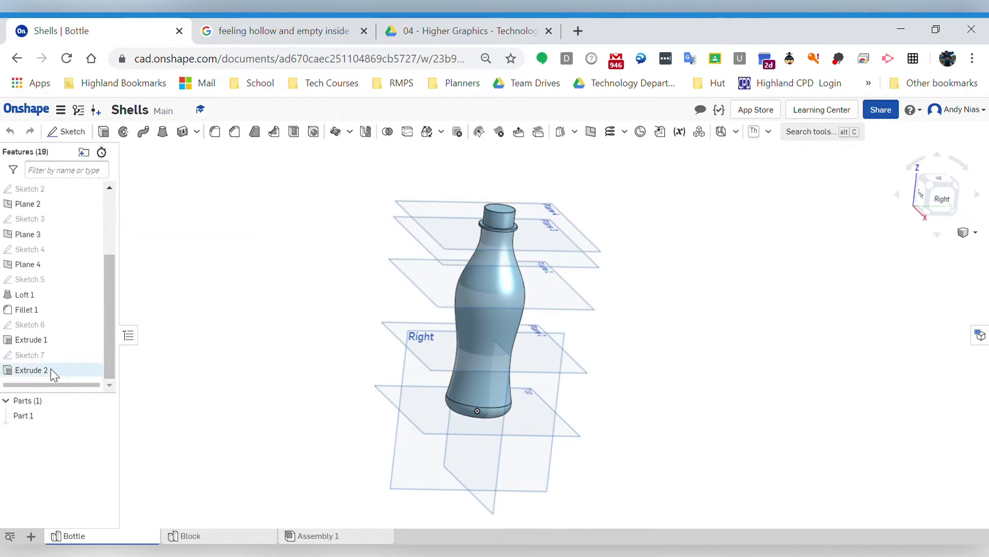
# Delete the bottle's existing base fillet and discard a trial fillet on the top edge.
pyautogui.click(460, 413)
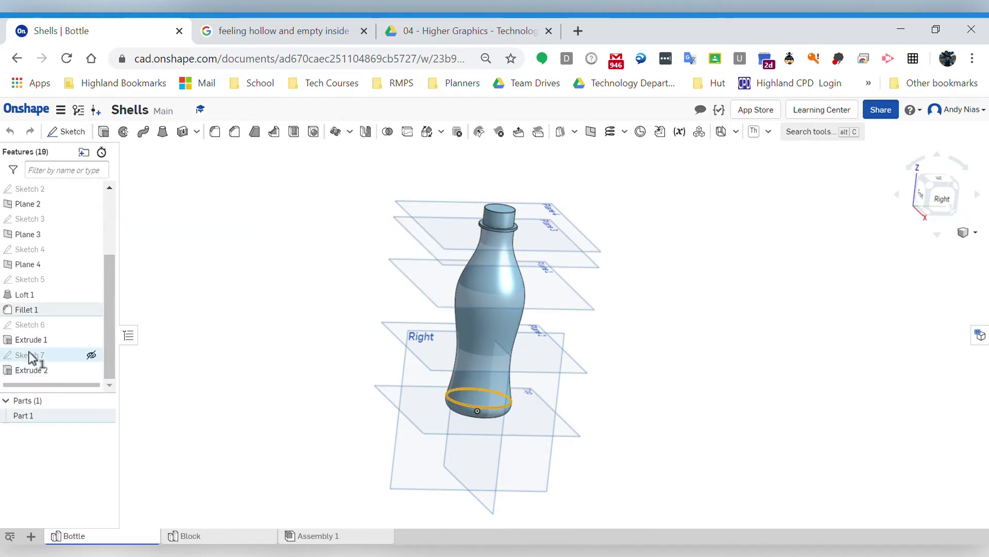
pyautogui.click(51, 309)
pyautogui.press('Delete')
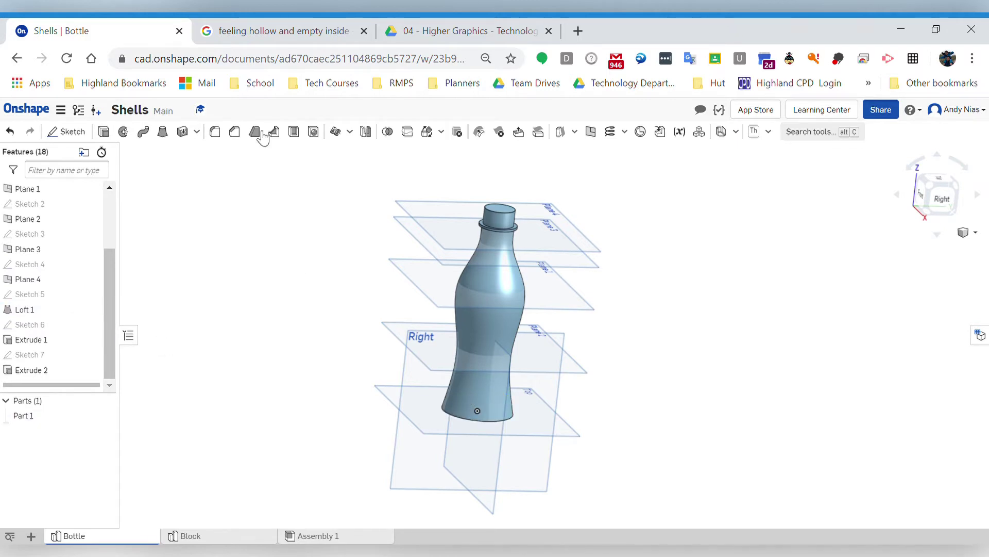
pyautogui.click(215, 132)
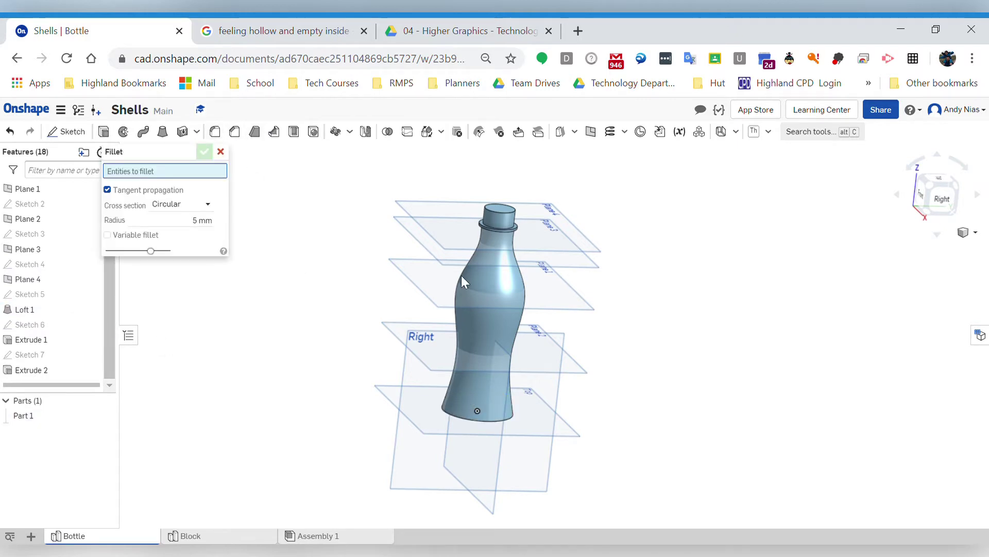
pyautogui.click(502, 212)
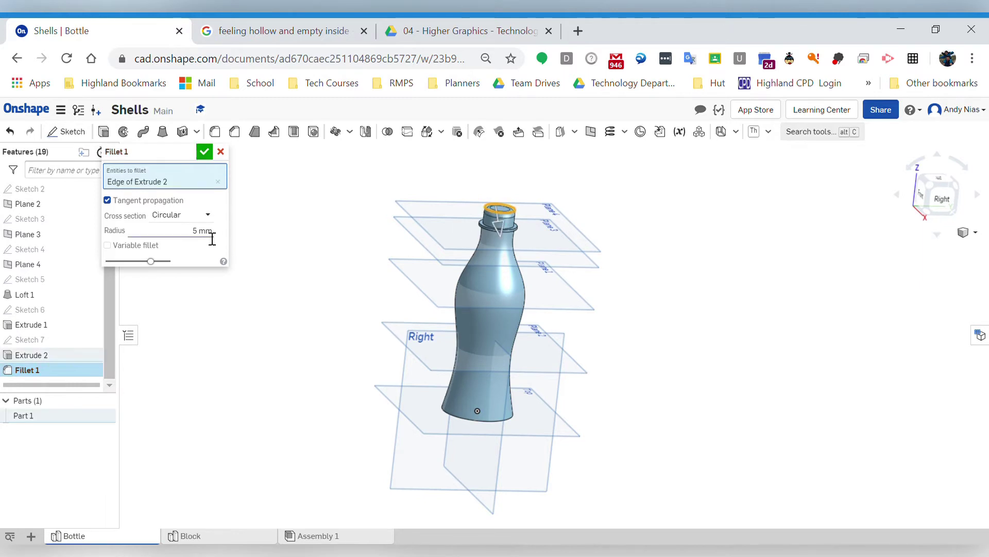
pyautogui.click(221, 151)
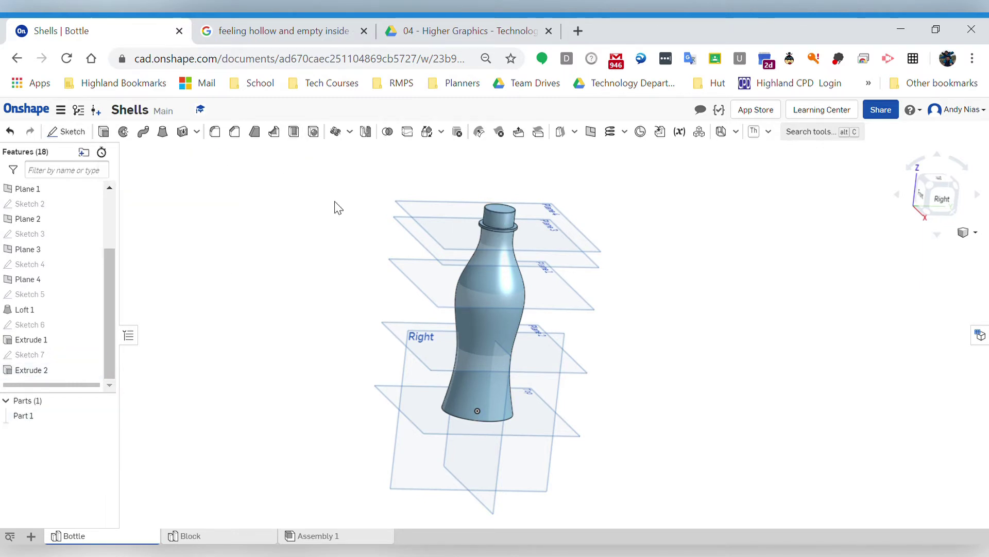
# Shell the bottle 1 mm thick with its top face removed, then inspect the neck and bottom.
pyautogui.click(294, 132)
pyautogui.scroll(5, 497, 208)
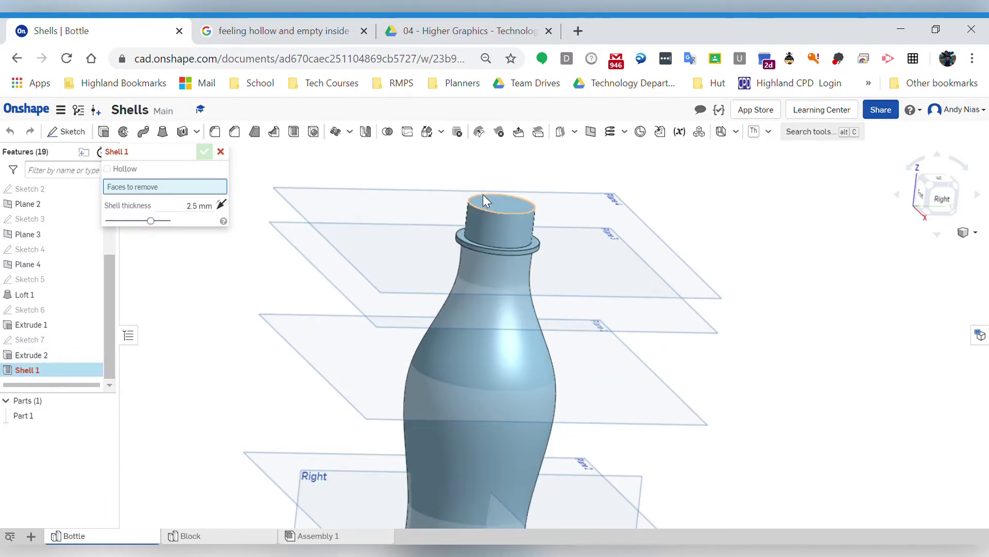
pyautogui.click(500, 203)
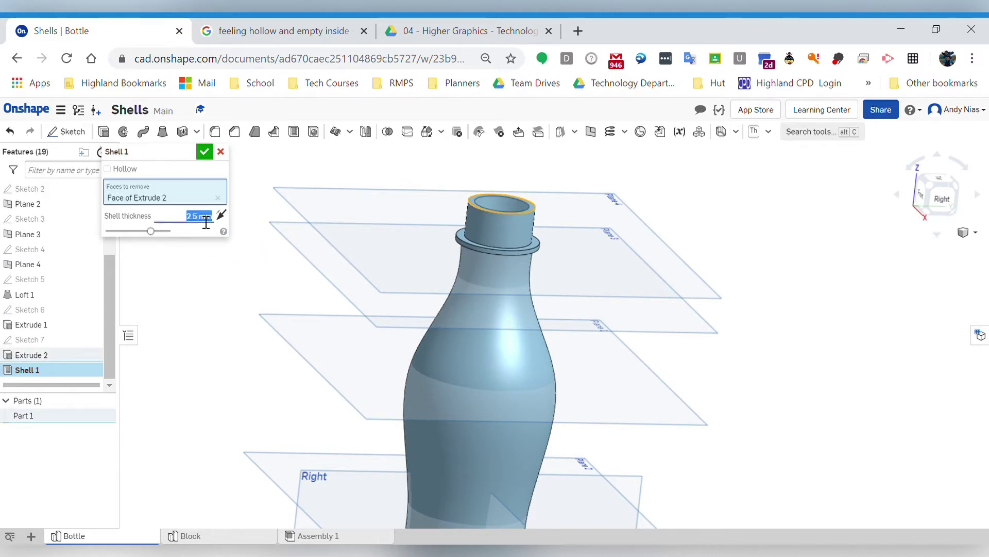
pyautogui.write('1')
pyautogui.press('Return')
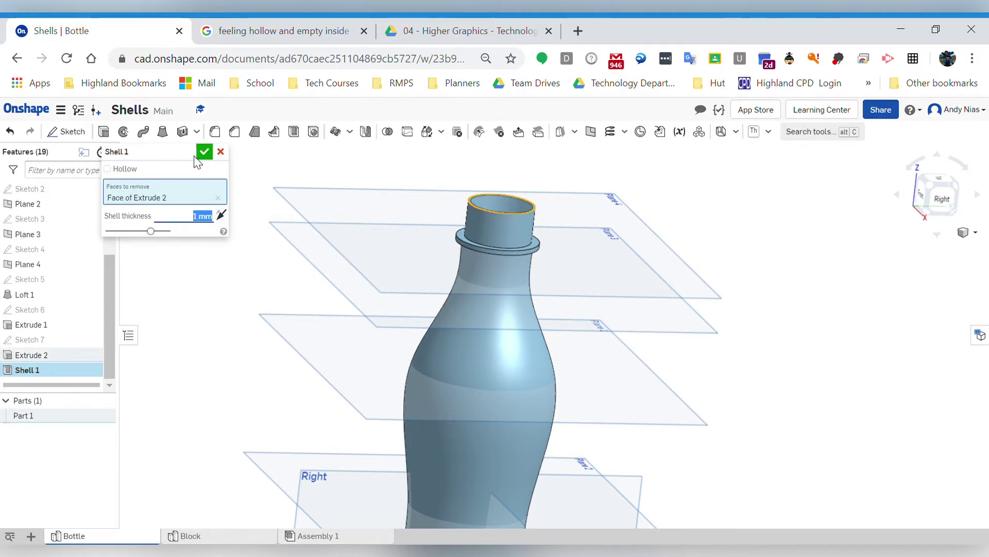
pyautogui.click(204, 151)
pyautogui.moveTo(431, 265); pyautogui.dragTo(498, 311, button='right')
pyautogui.scroll(3, 475, 413)
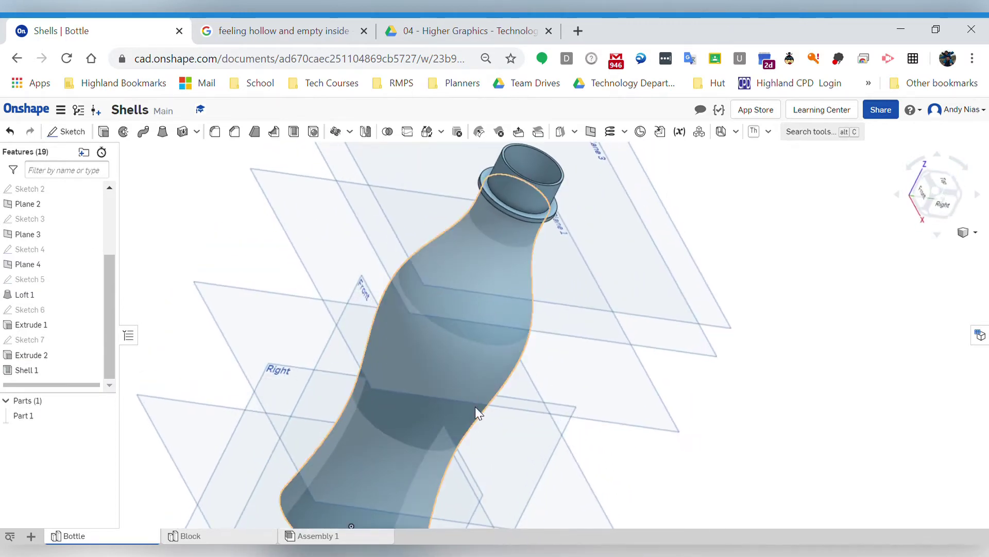
pyautogui.moveTo(475, 407); pyautogui.dragTo(417, 376, button='right')
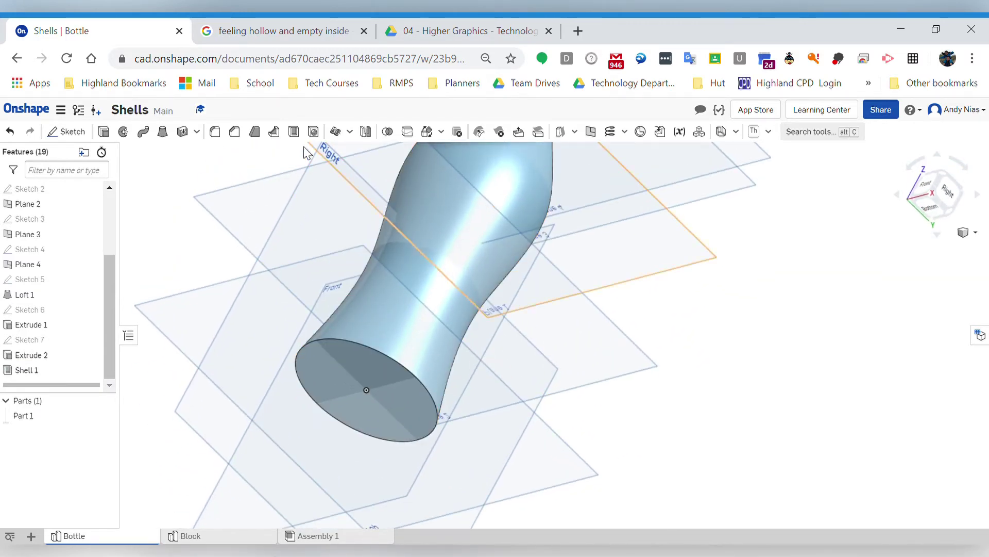
# Preview a 5 mm fillet on the bottle's bottom edge, cancel it, and turn on section view.
pyautogui.click(215, 132)
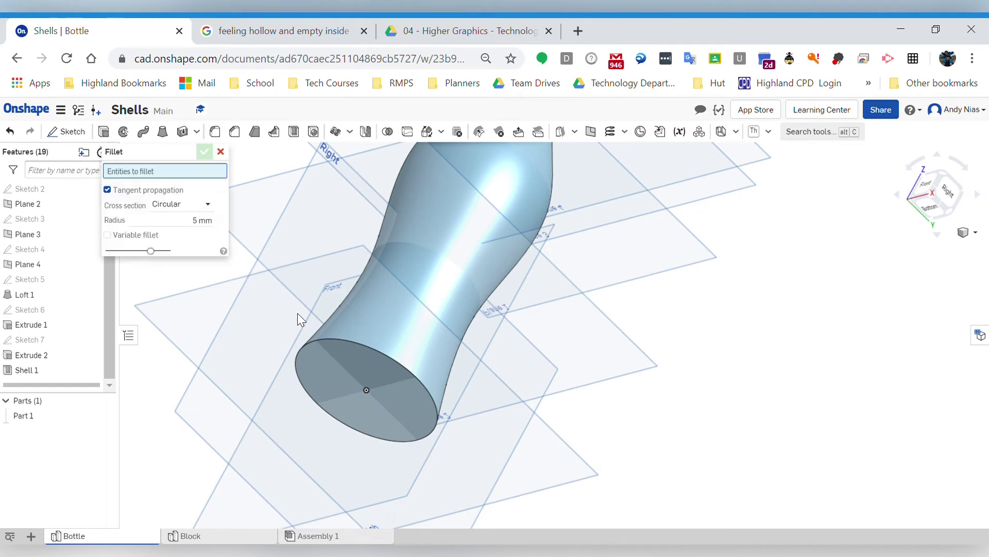
pyautogui.click(331, 339)
pyautogui.moveTo(623, 283); pyautogui.dragTo(601, 347, button='right')
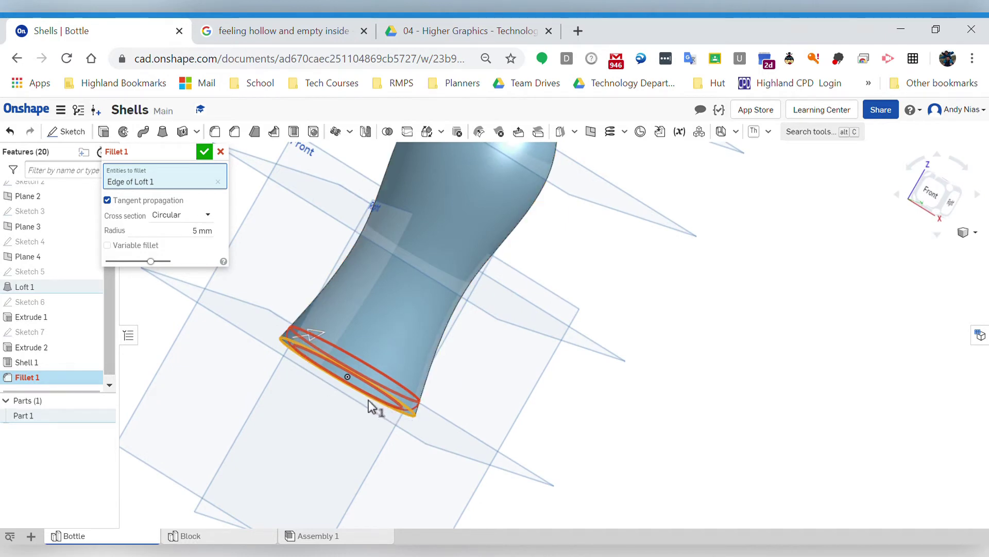
pyautogui.click(220, 152)
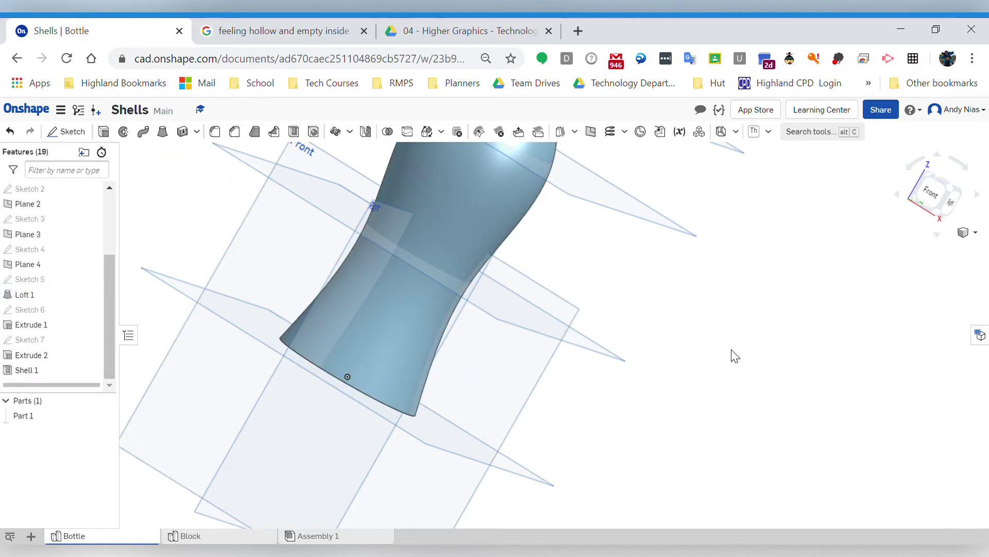
pyautogui.click(979, 234)
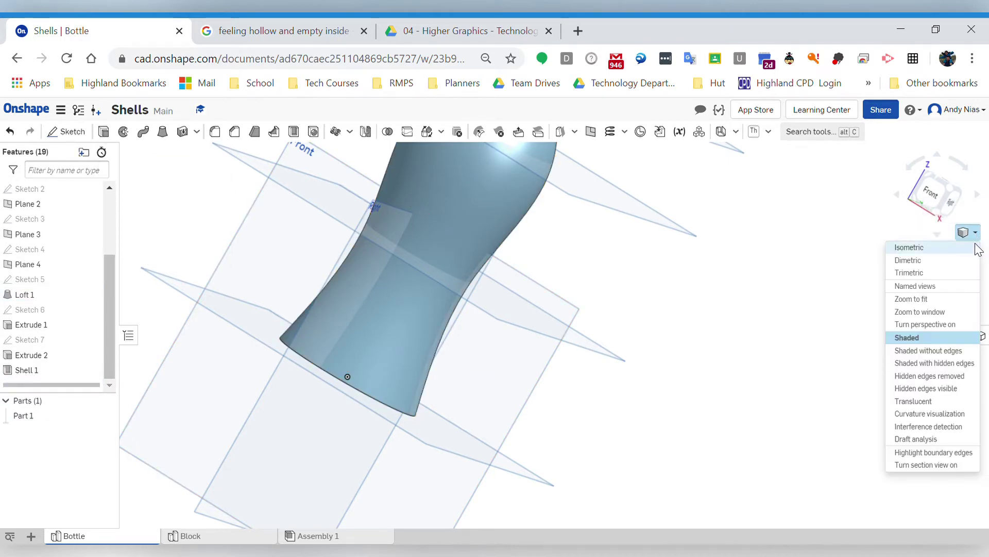
pyautogui.click(962, 465)
# Section the bottle along the Right plane to expose its hollow wall.
pyautogui.moveTo(729, 400); pyautogui.dragTo(734, 422, button='right')
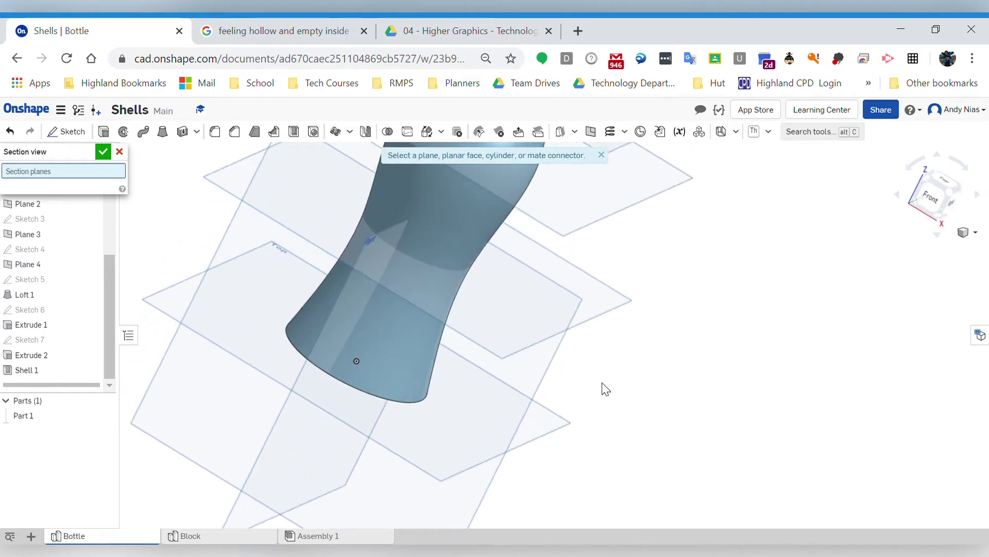
pyautogui.click(557, 364)
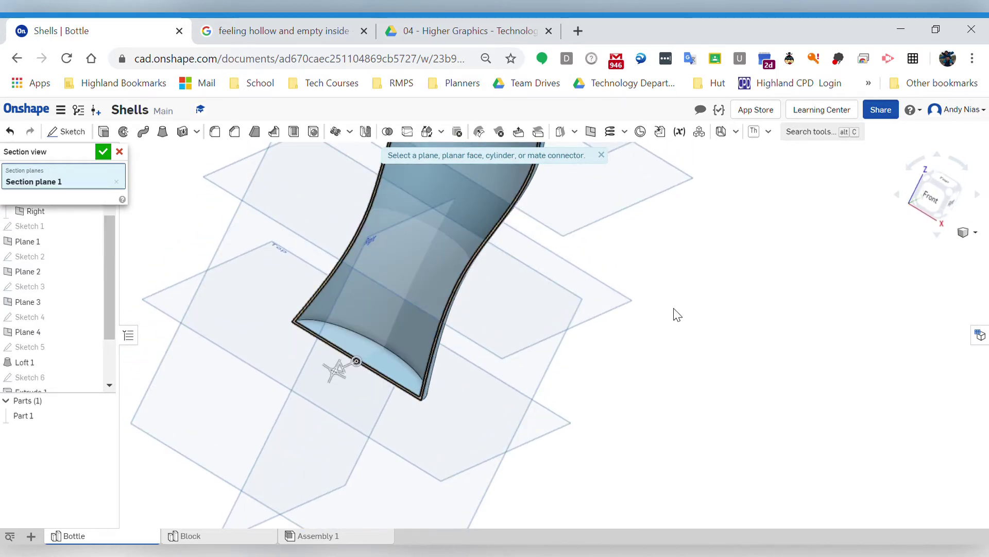
pyautogui.moveTo(676, 314); pyautogui.dragTo(265, 228, button='right')
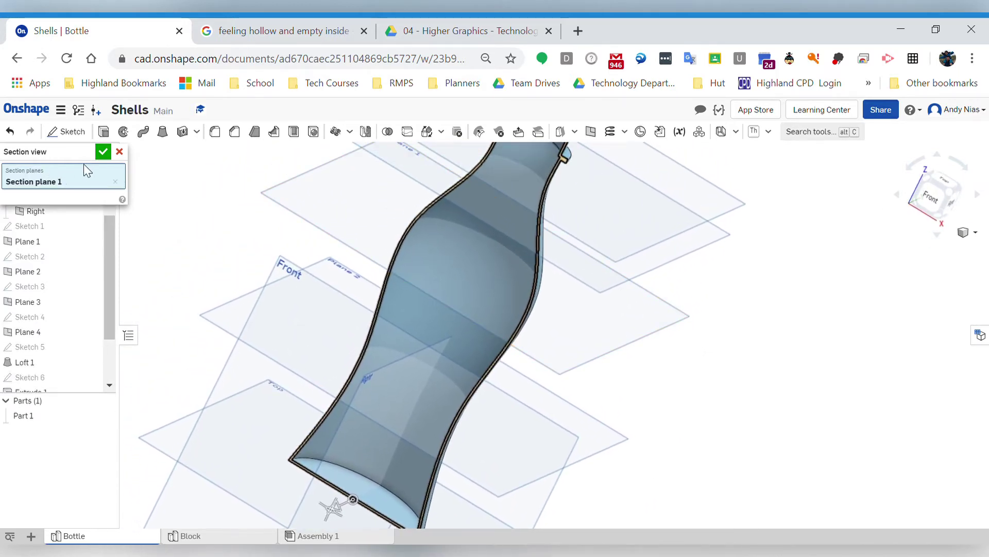
pyautogui.moveTo(548, 283); pyautogui.dragTo(495, 309, button='right')
pyautogui.press('Return')
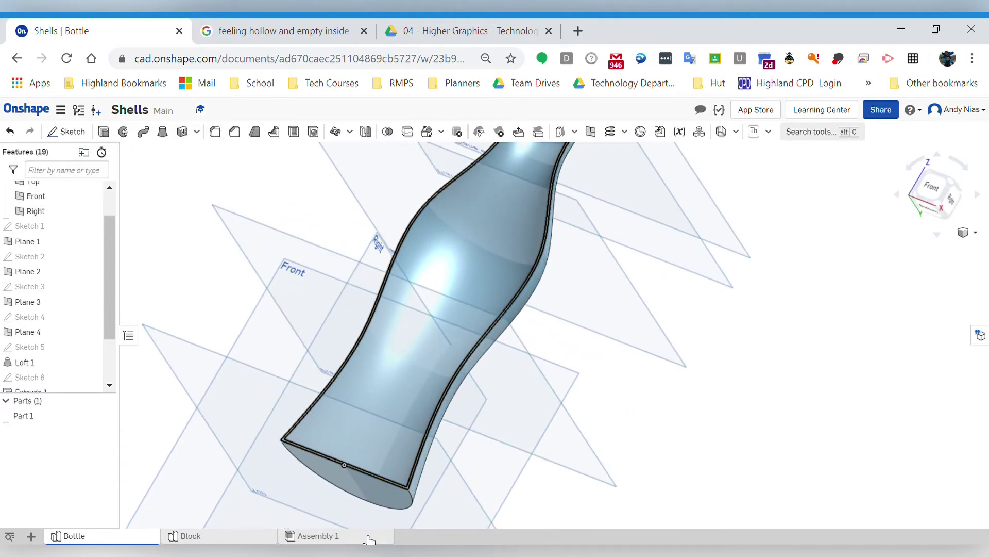
pyautogui.hotkey('shift', 'f')
# Preview a fillet on the bottle's bottom edge in Front view, reducing its radius from 5 mm to 0.5 mm.
pyautogui.click(409, 494)
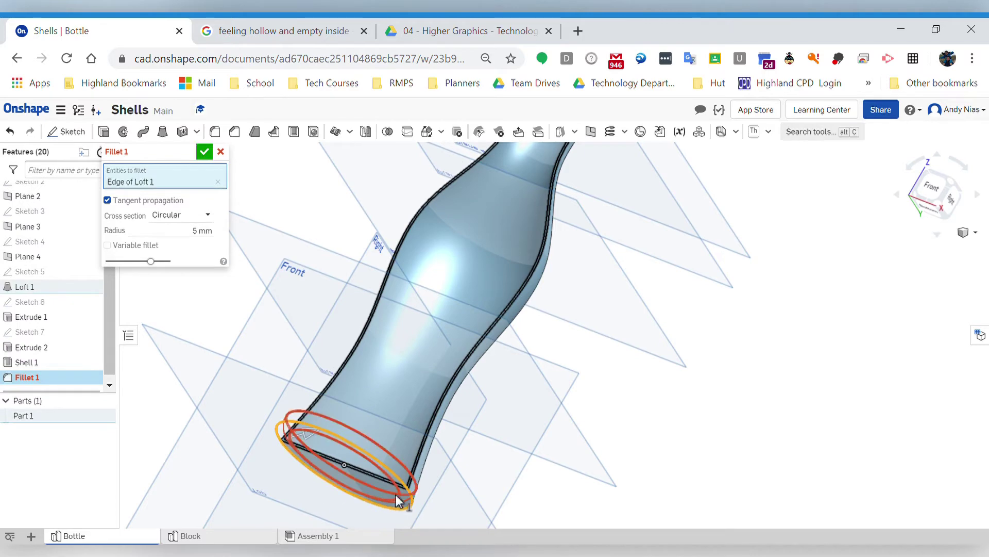
pyautogui.scroll(5, 396, 493)
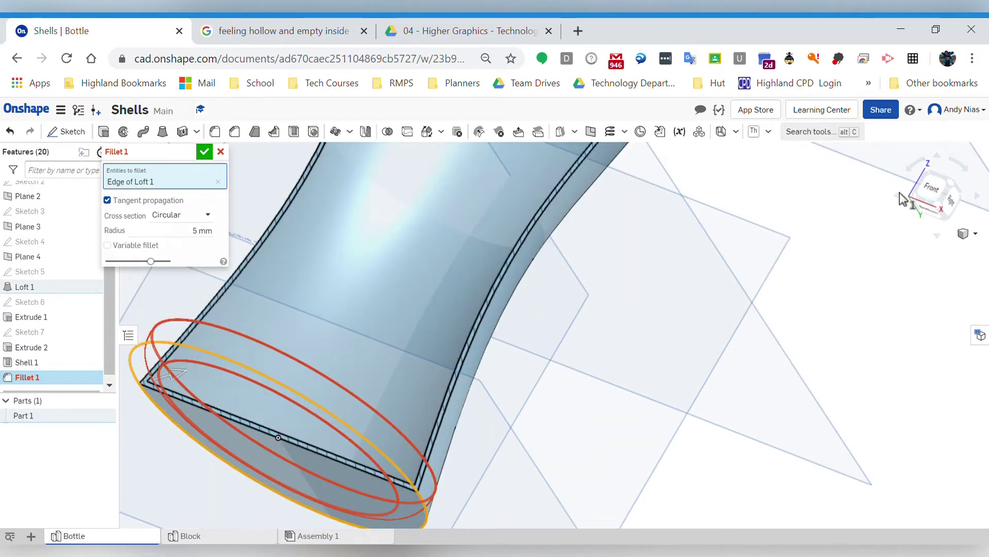
pyautogui.click(939, 195)
pyautogui.scroll(4, 597, 418)
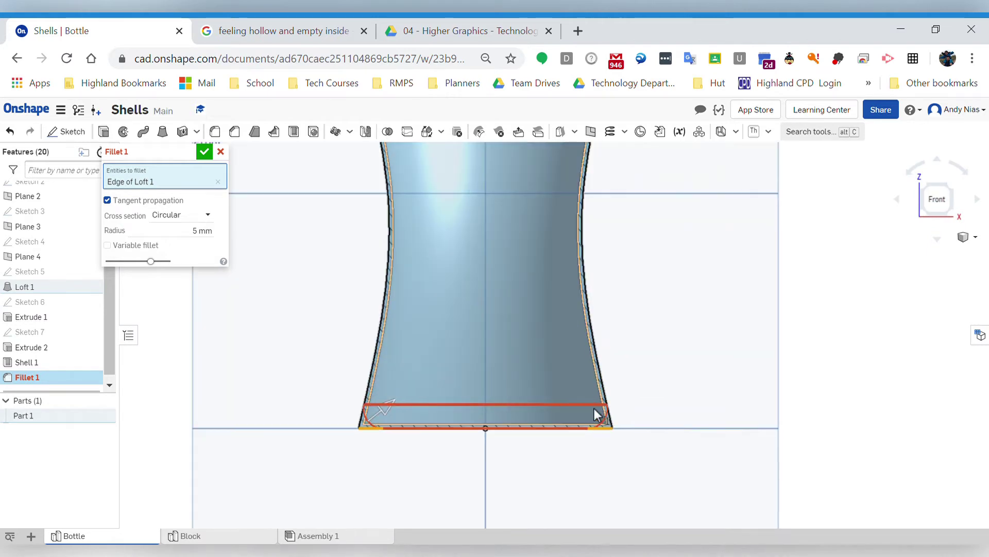
pyautogui.scroll(5, 597, 414)
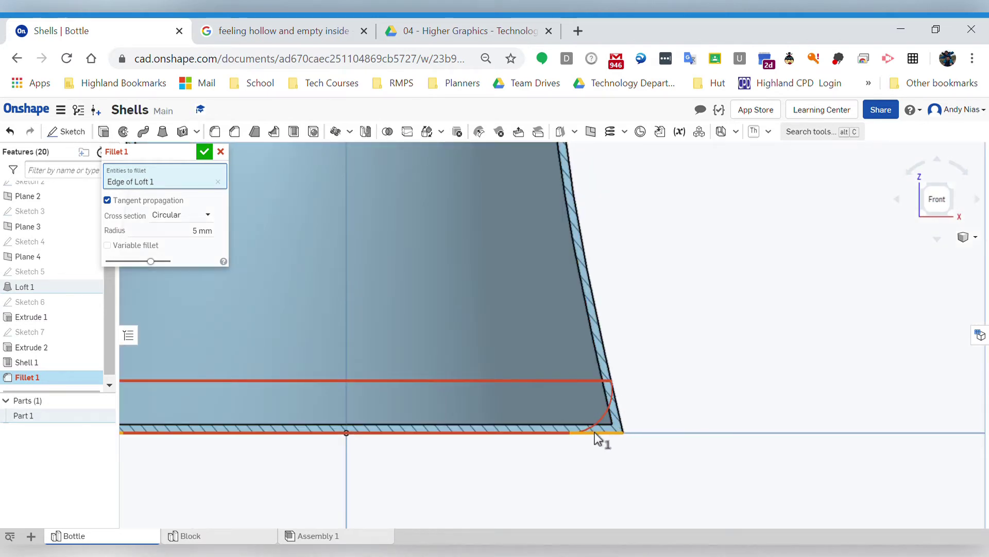
pyautogui.click(212, 232)
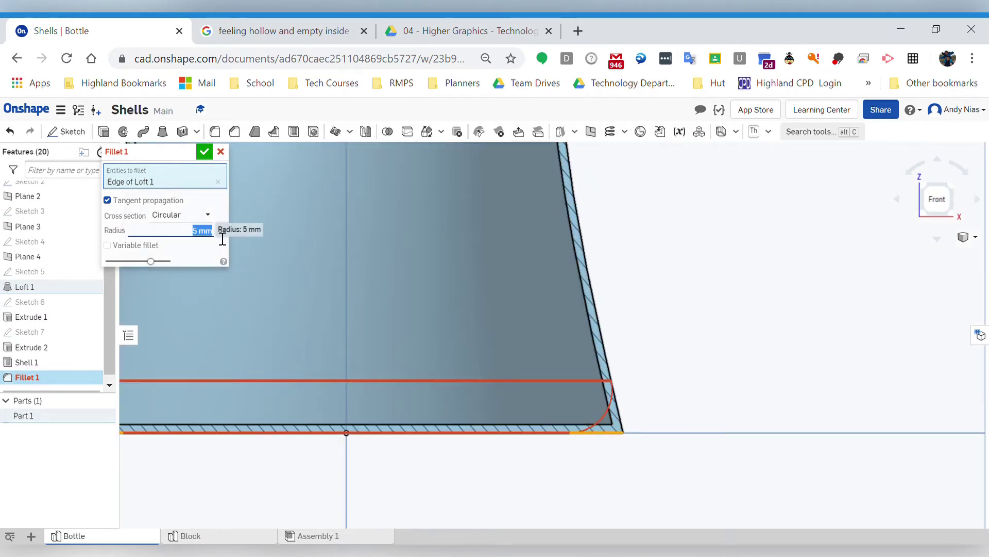
pyautogui.press('BackSpace')
pyautogui.write('5')
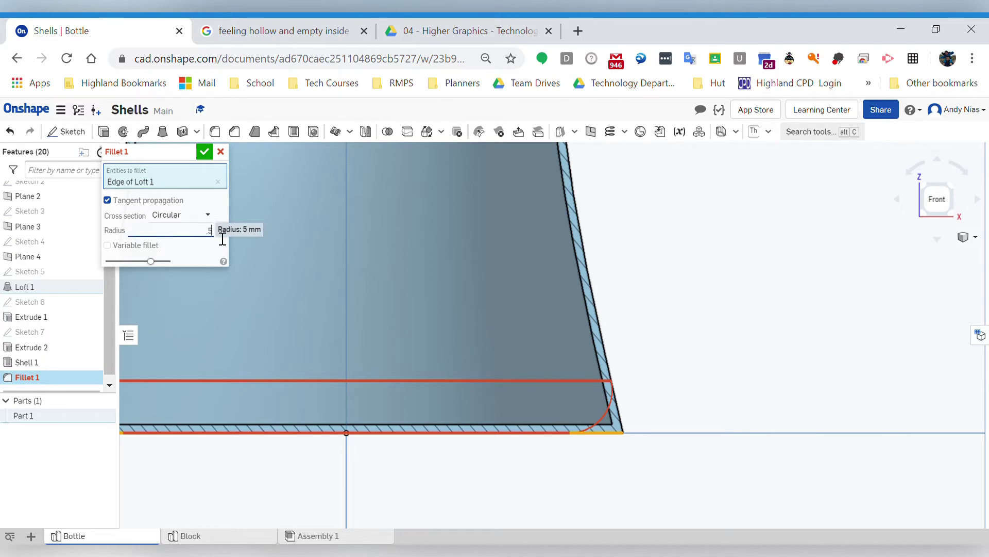
pyautogui.press('Return')
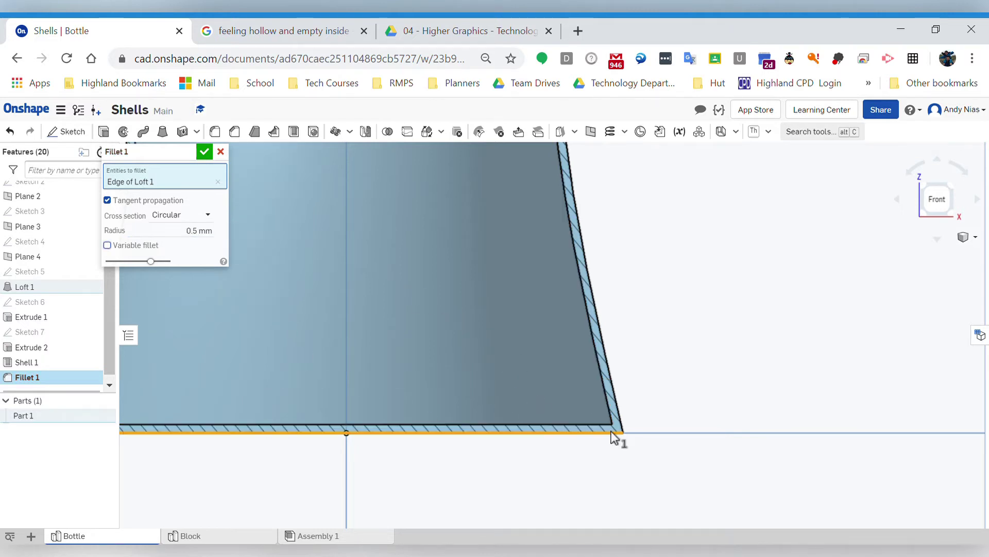
pyautogui.scroll(2, 610, 428)
pyautogui.moveTo(703, 404); pyautogui.dragTo(530, 453, button='right')
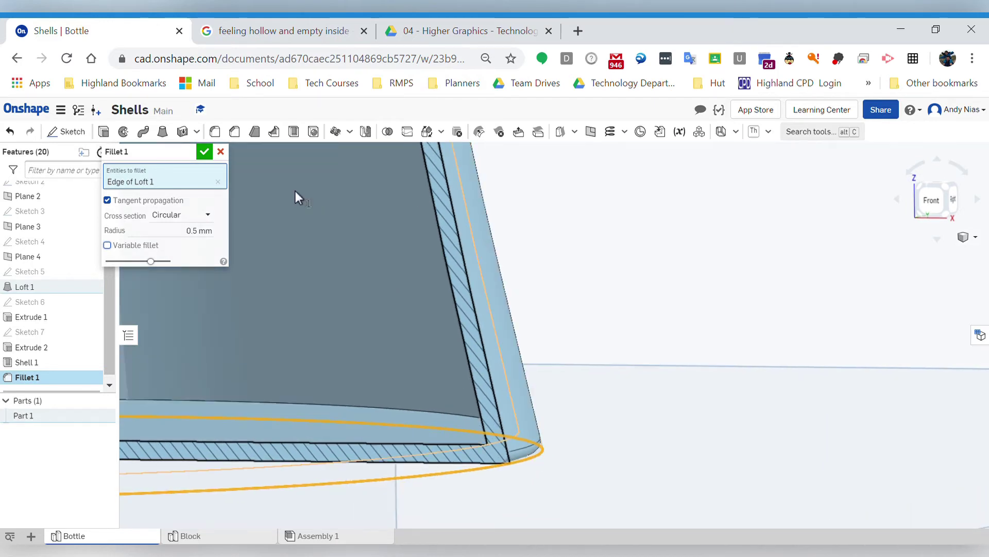
# Cancel the 0.5 mm fillet and roll the feature list back above Shell 1.
pyautogui.click(221, 151)
pyautogui.moveTo(515, 338); pyautogui.dragTo(309, 405, button='right')
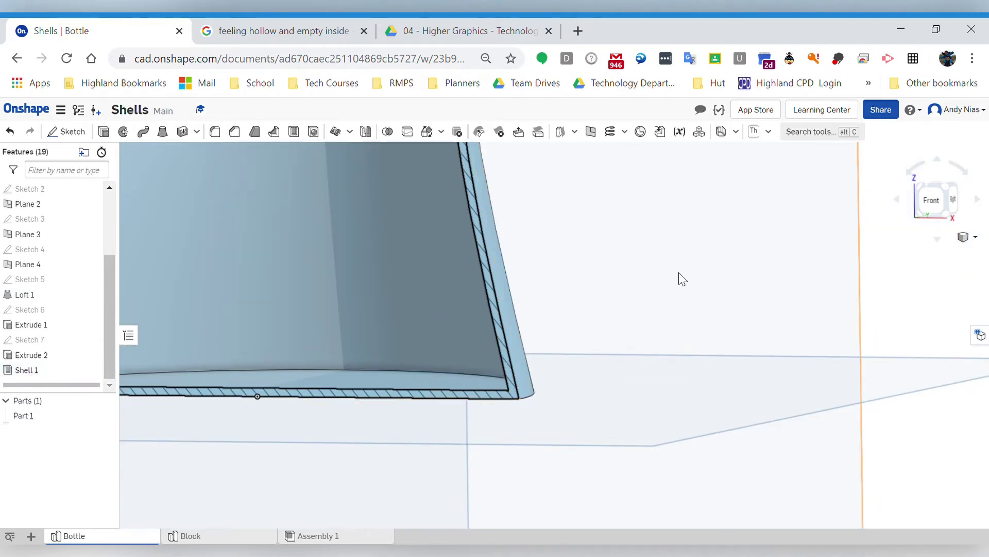
pyautogui.scroll(-3, 680, 278)
pyautogui.scroll(-1, 536, 354)
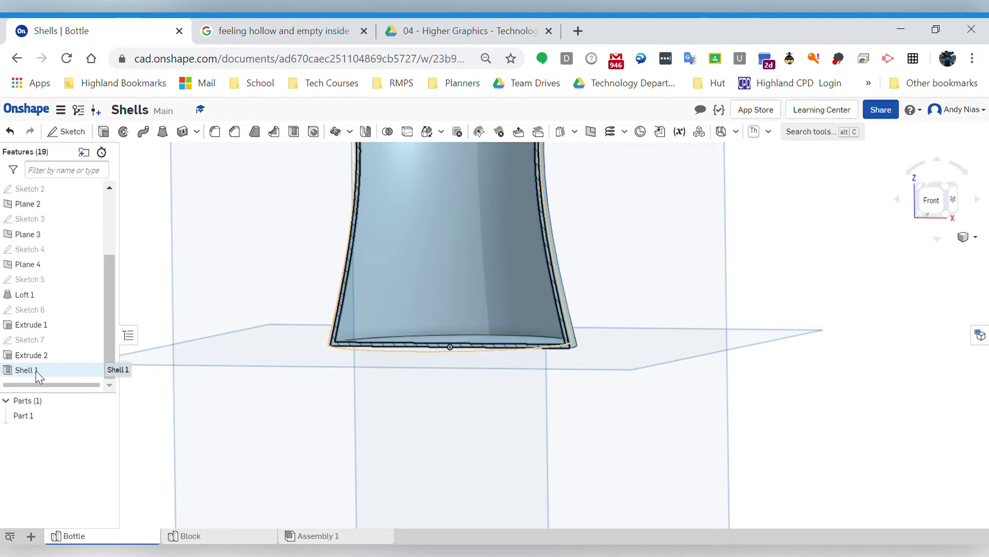
pyautogui.moveTo(75, 386); pyautogui.dragTo(80, 369)
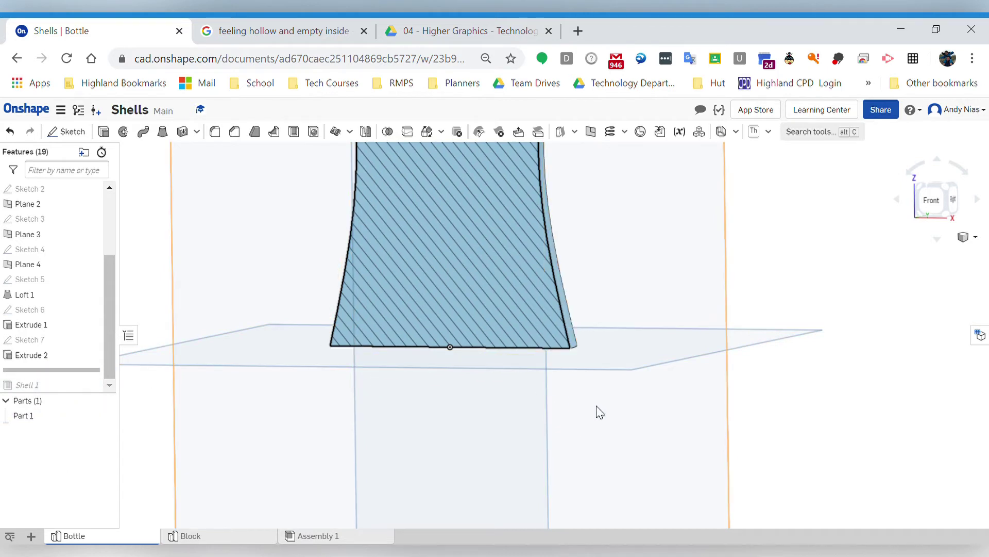
pyautogui.moveTo(599, 413); pyautogui.dragTo(435, 307, button='right')
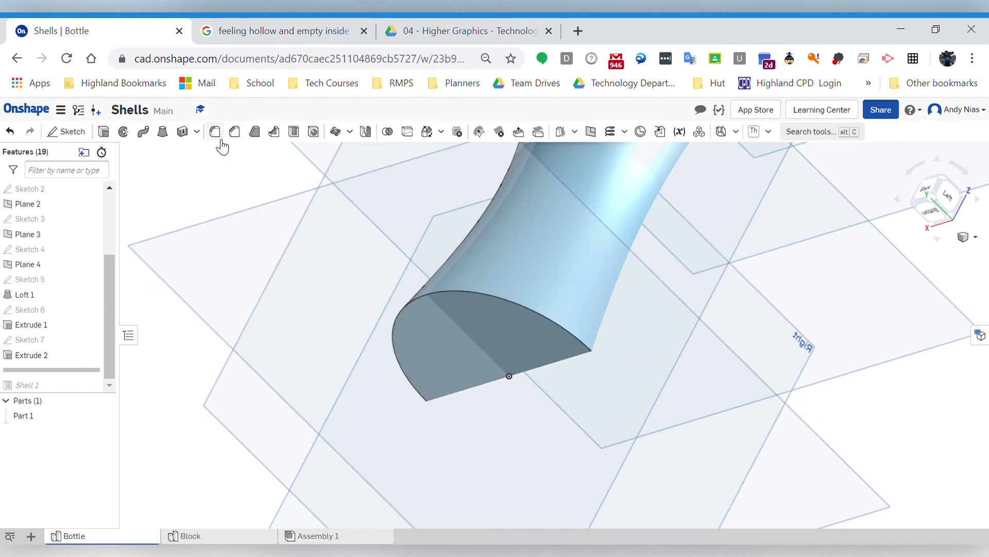
# Add a 5 mm fillet to the solid bottle's base edge ahead of Shell 1.
pyautogui.hotkey('shift', 'f')
pyautogui.click(500, 299)
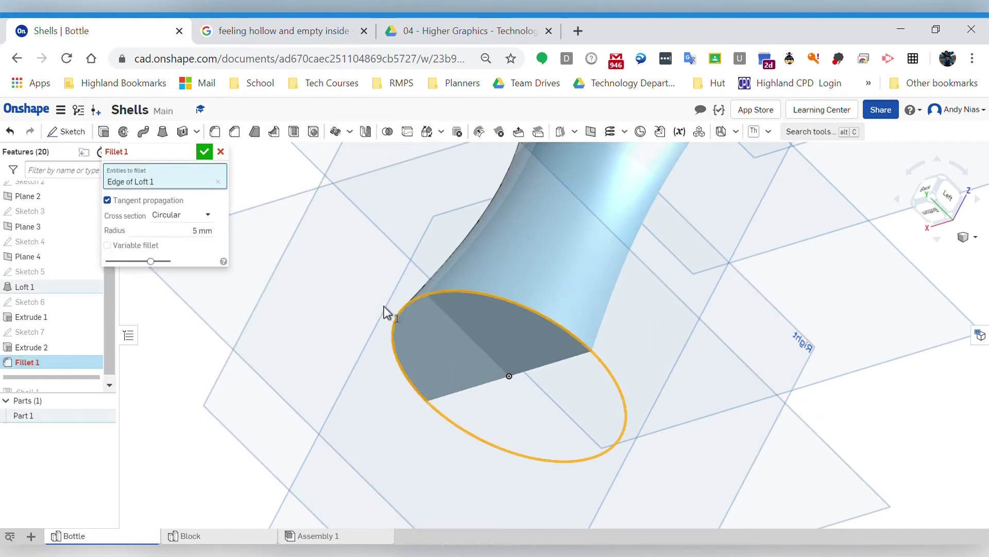
pyautogui.click(205, 151)
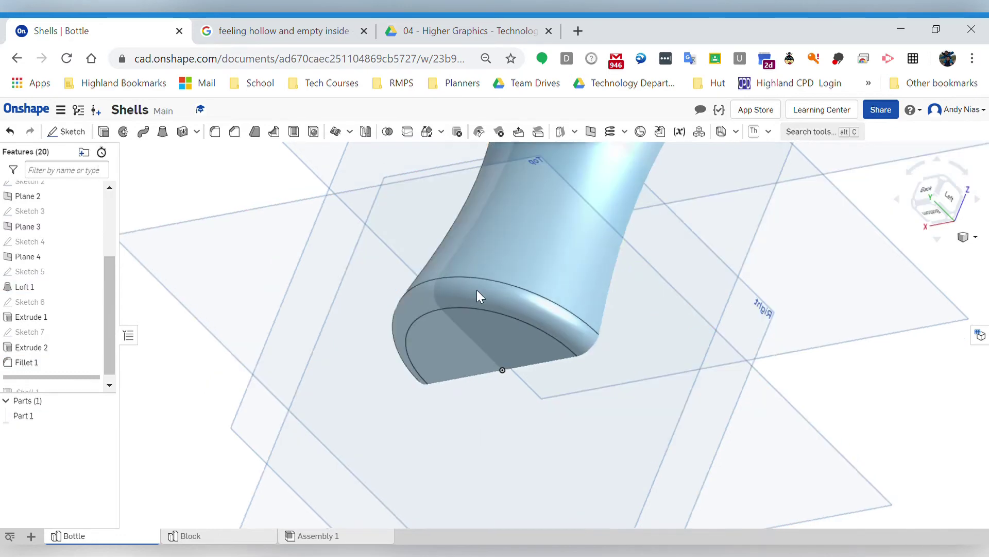
pyautogui.hotkey('shift', '1')
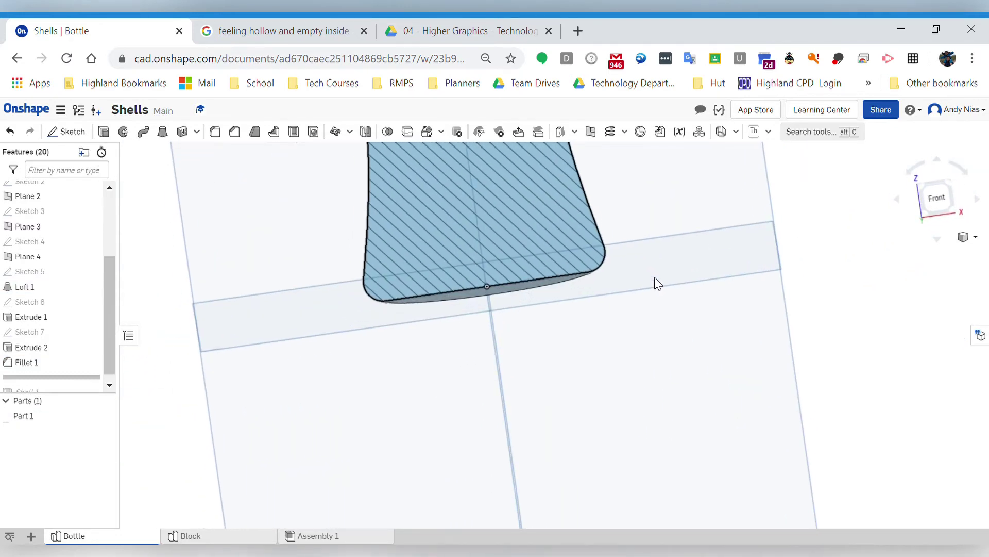
pyautogui.click(655, 283)
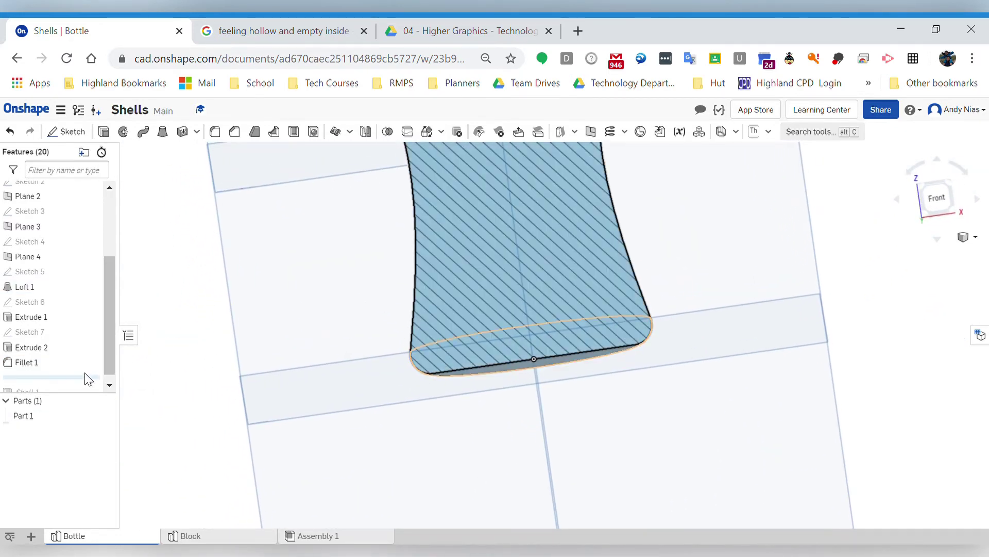
# Roll the feature list forward past Shell 1 so the bottle is hollow again.
pyautogui.moveTo(87, 370)
pyautogui.mouseDown()
pyautogui.moveTo(98, 390)
pyautogui.moveTo(77, 385)
pyautogui.mouseUp()
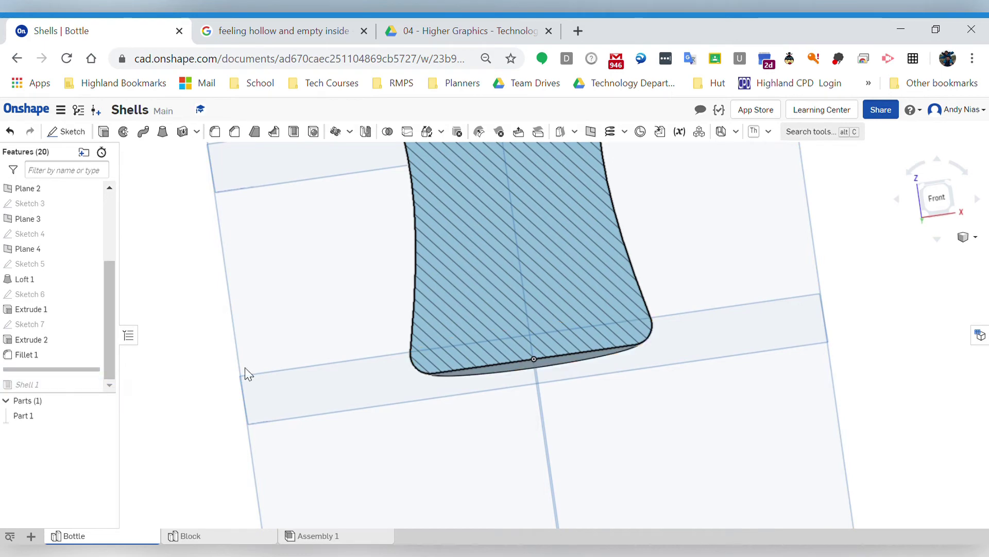
pyautogui.scroll(-2, 355, 355)
pyautogui.scroll(4, 367, 335)
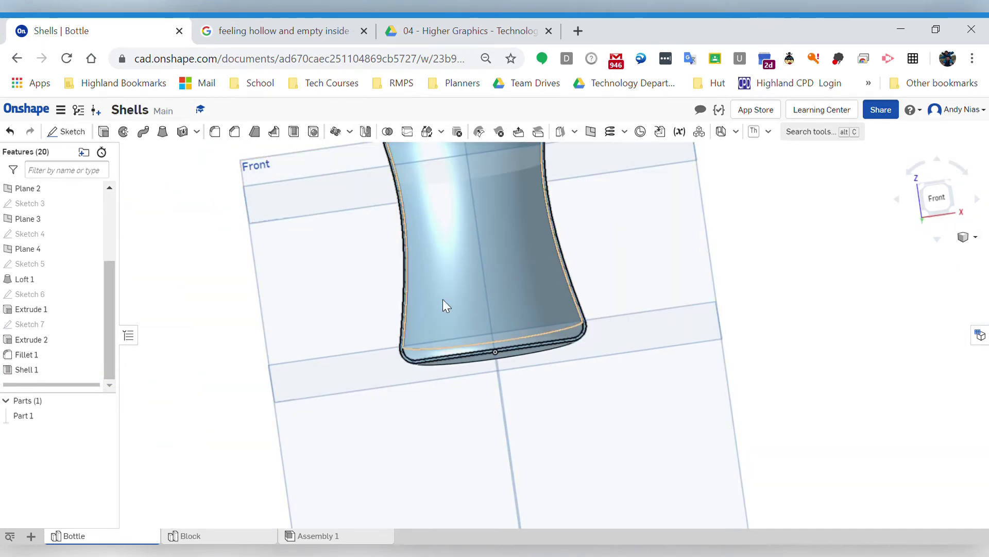
pyautogui.moveTo(444, 303); pyautogui.dragTo(549, 226, button='right')
pyautogui.moveTo(549, 226); pyautogui.dragTo(574, 381, button='middle')
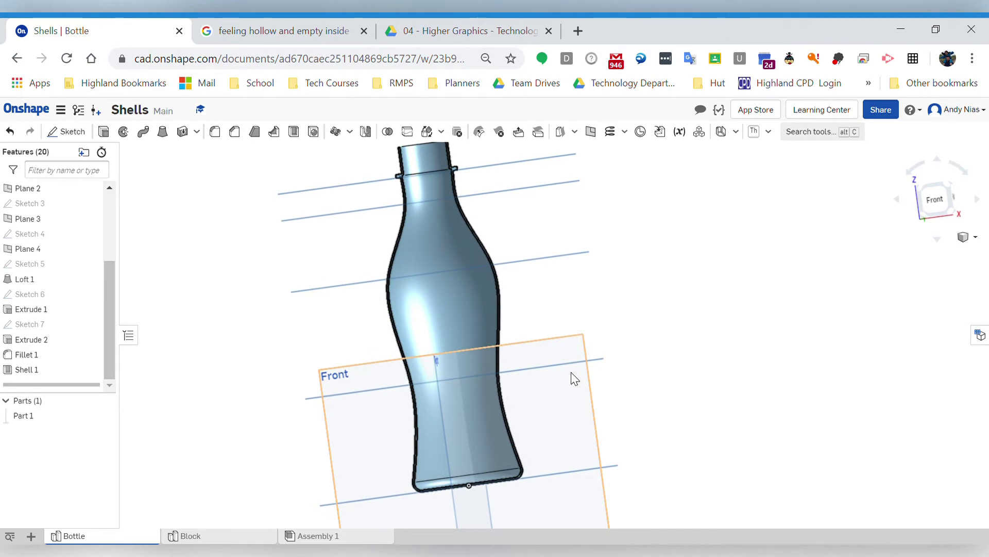
# Inspect the shelled bottle's neck and collar, then switch to the Block part studio.
pyautogui.scroll(-5, 435, 167)
pyautogui.moveTo(479, 181); pyautogui.dragTo(443, 309, button='middle')
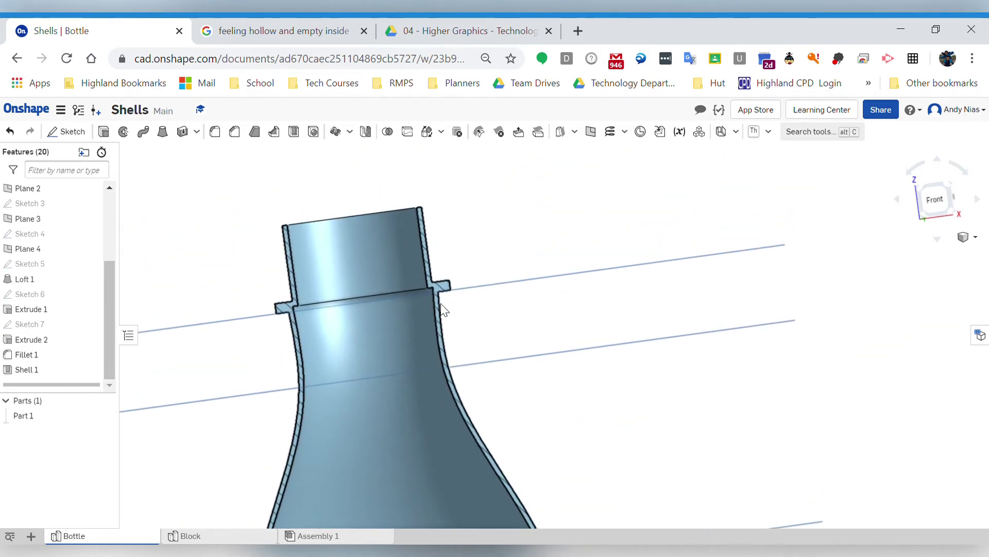
pyautogui.scroll(-2, 443, 309)
pyautogui.scroll(-3, 418, 338)
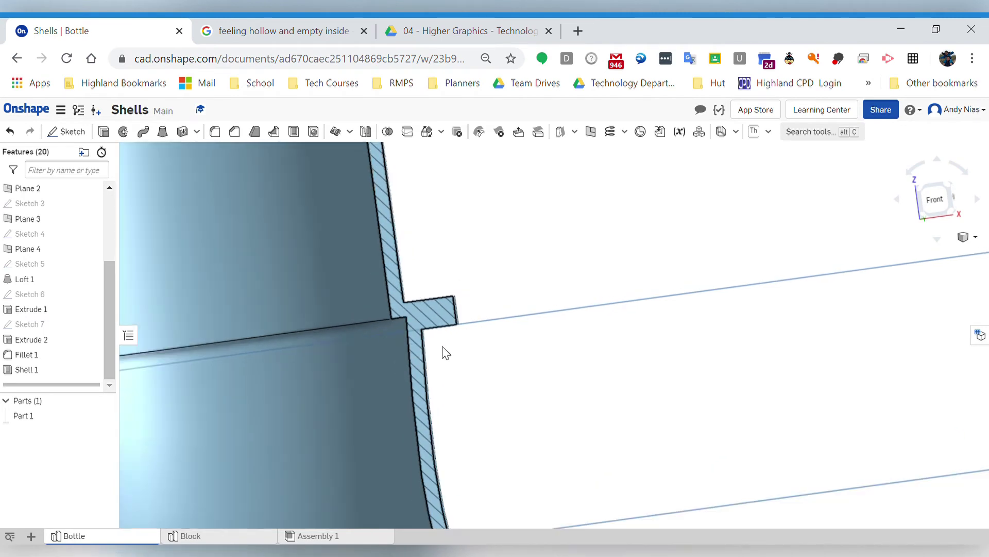
pyautogui.scroll(3, 452, 348)
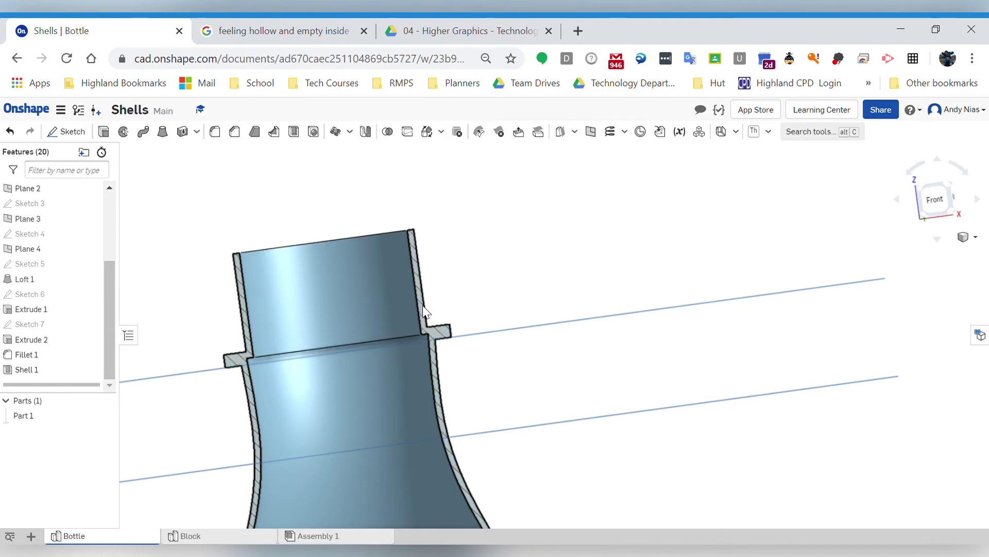
pyautogui.scroll(-2, 426, 312)
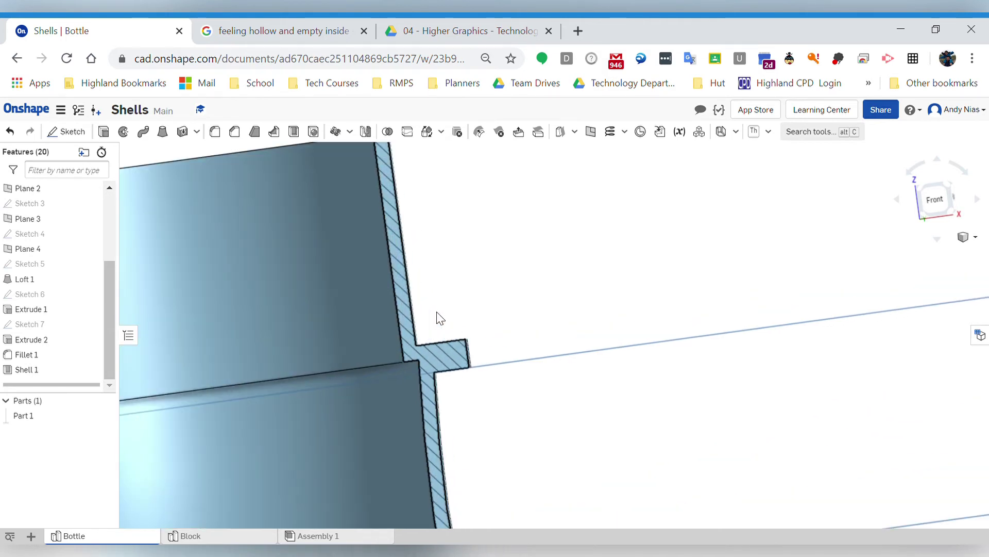
pyautogui.scroll(8, 437, 314)
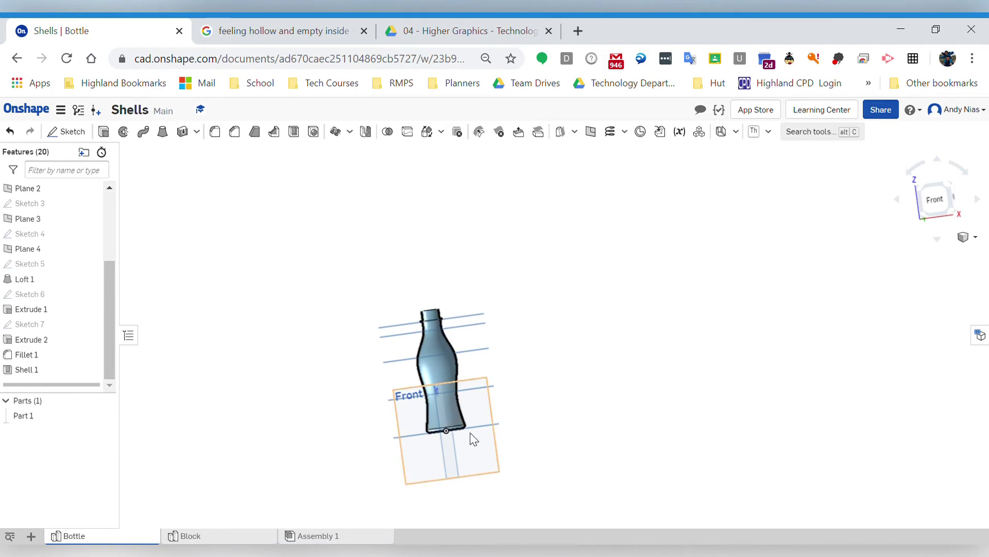
pyautogui.click(229, 539)
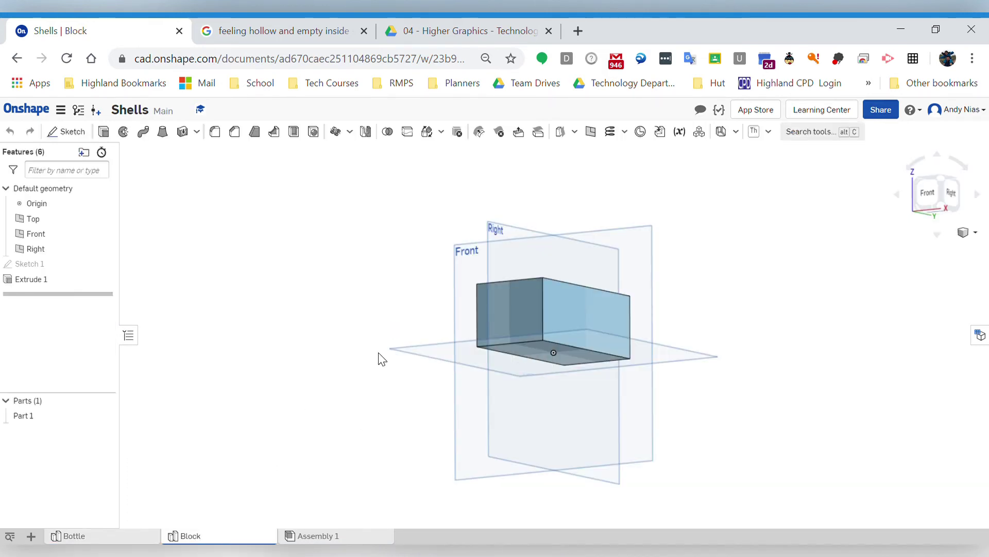
# Shell the block 2.5 mm thick with its front end face removed.
pyautogui.moveTo(356, 325)
pyautogui.mouseDown(button='right')
pyautogui.moveTo(373, 358)
pyautogui.moveTo(350, 340)
pyautogui.mouseUp(button='right')
pyautogui.click(294, 132)
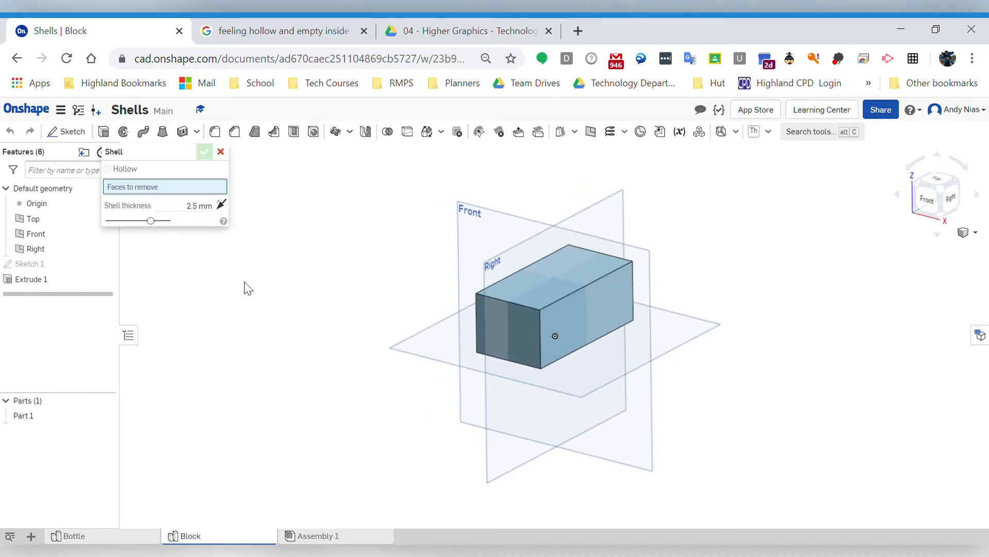
pyautogui.click(520, 336)
pyautogui.scroll(2, 516, 325)
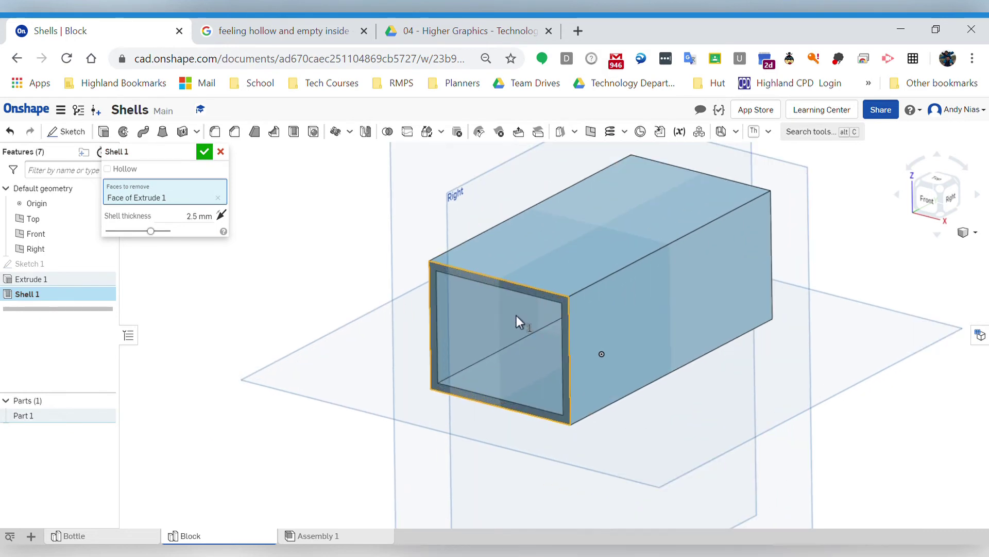
pyautogui.moveTo(547, 322); pyautogui.dragTo(557, 298, button='right')
pyautogui.click(204, 152)
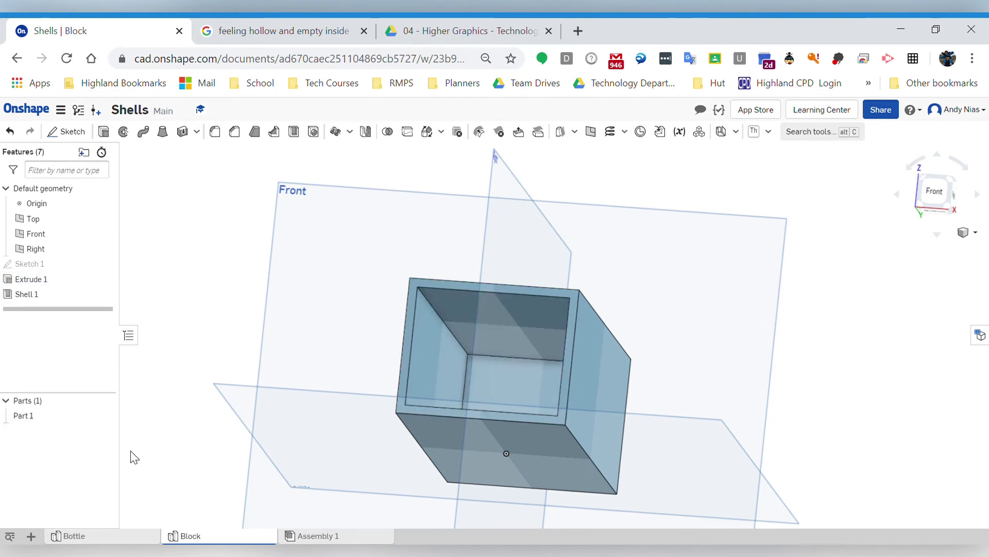
# Edit Shell 1 to also remove the back end and bottom faces, forming a U-channel.
pyautogui.doubleClick(27, 293)
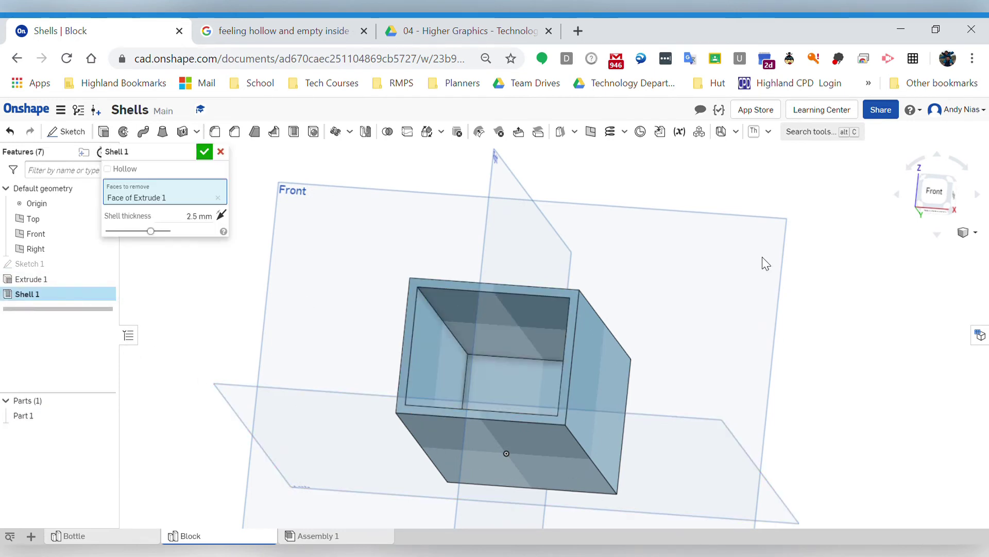
pyautogui.moveTo(764, 261); pyautogui.dragTo(694, 298, button='right')
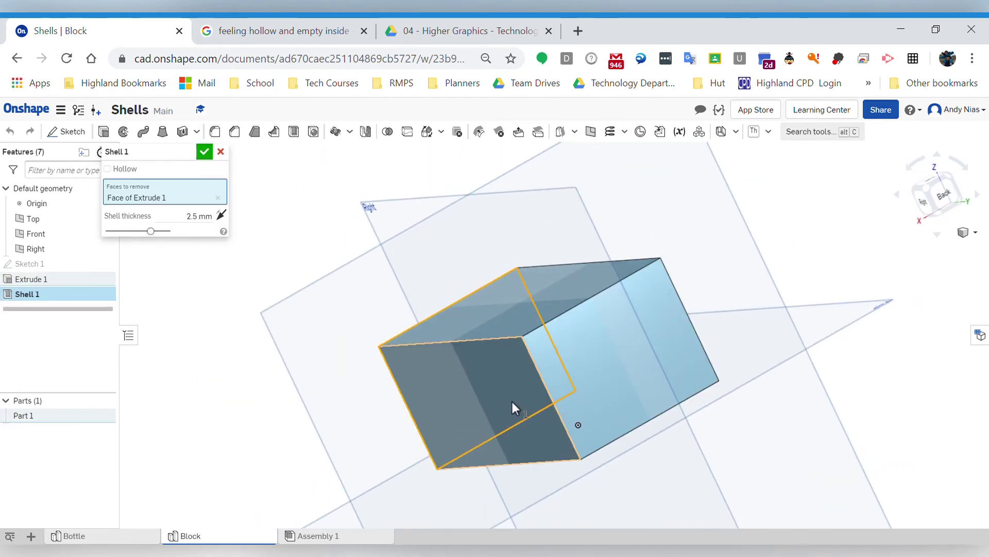
pyautogui.moveTo(512, 401); pyautogui.dragTo(539, 386, button='right')
pyautogui.click(596, 344)
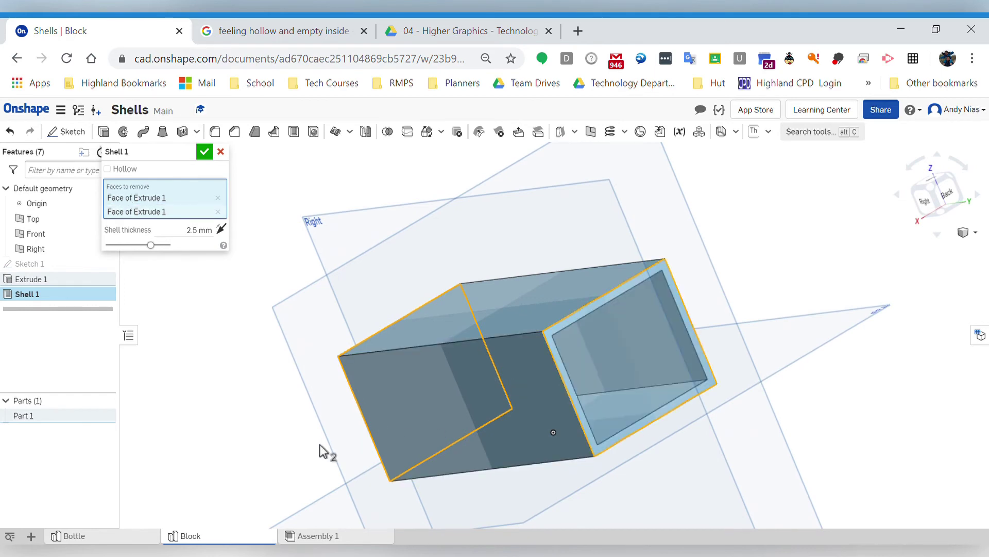
pyautogui.moveTo(325, 453); pyautogui.dragTo(410, 393, button='right')
pyautogui.click(359, 364)
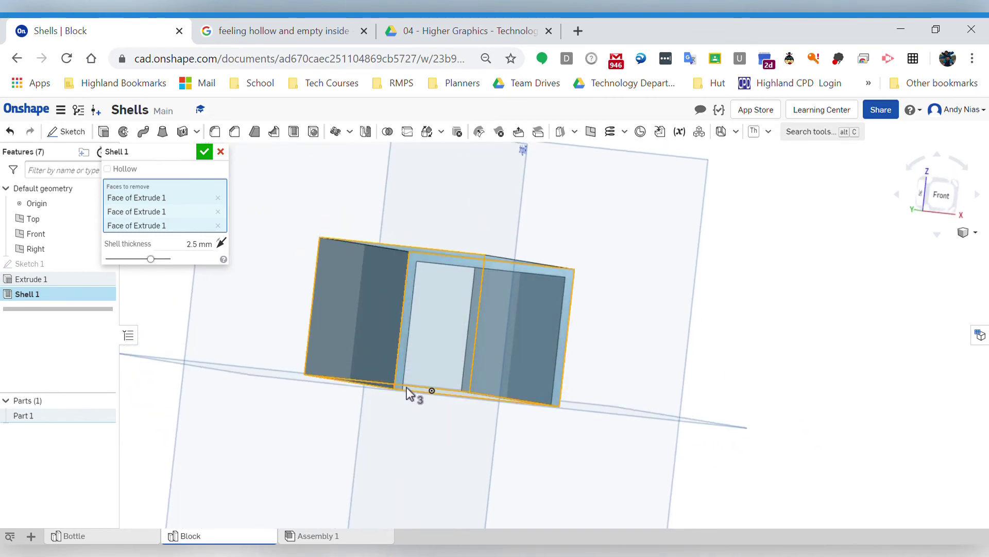
pyautogui.moveTo(559, 404); pyautogui.dragTo(506, 390, button='right')
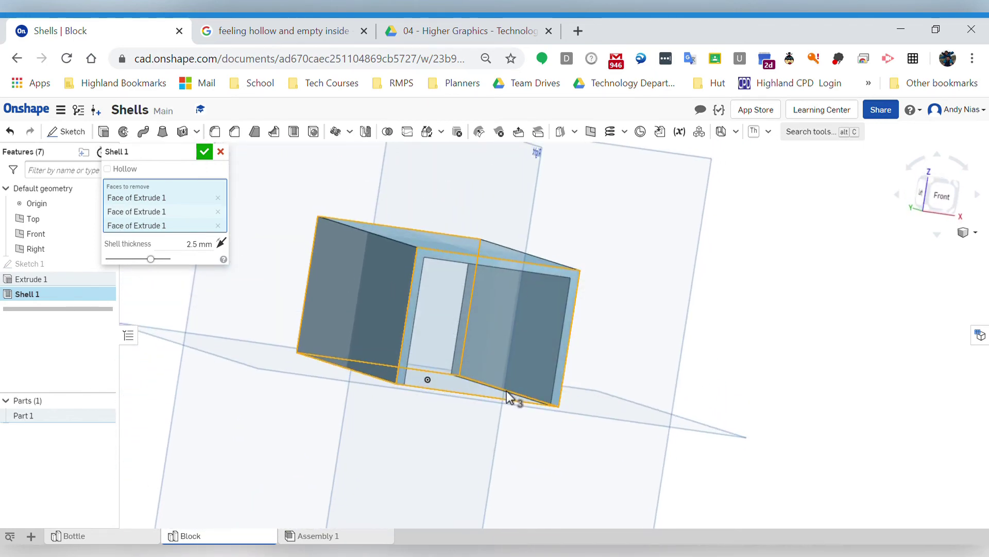
pyautogui.click(204, 151)
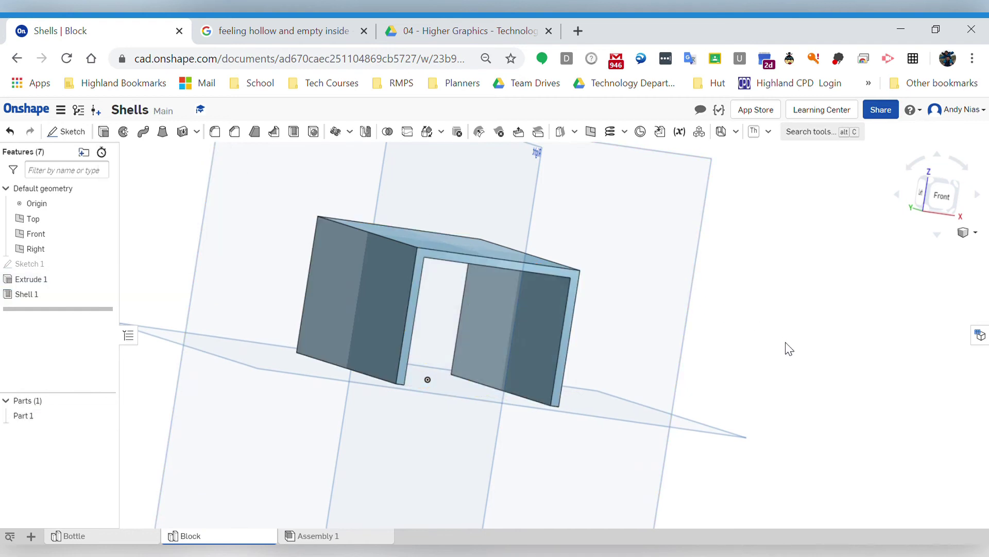
pyautogui.moveTo(784, 347); pyautogui.dragTo(750, 354, button='right')
# Set up a 4 mm distance chamfer on the Block's top-right outer edge.
pyautogui.hotkey('shift', 'f')
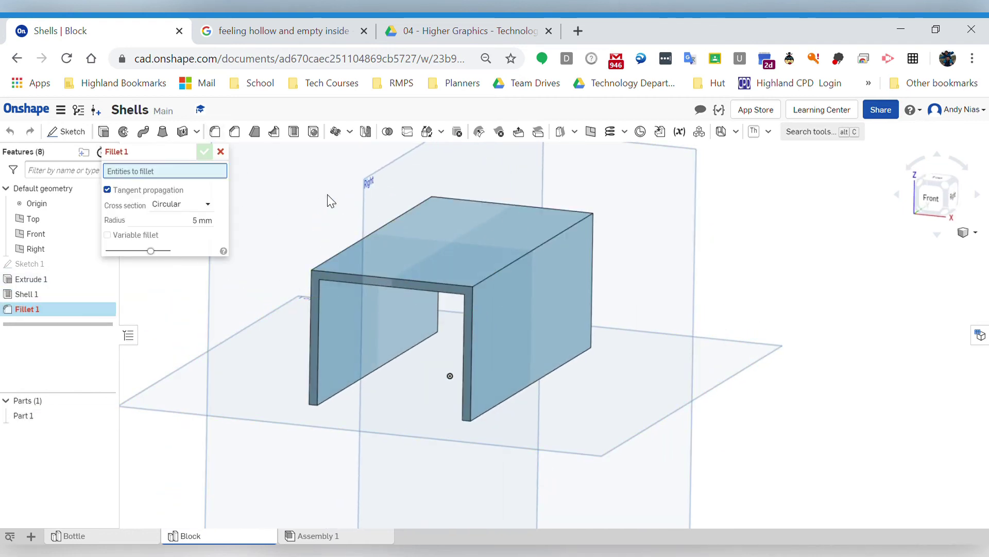
pyautogui.click(243, 135)
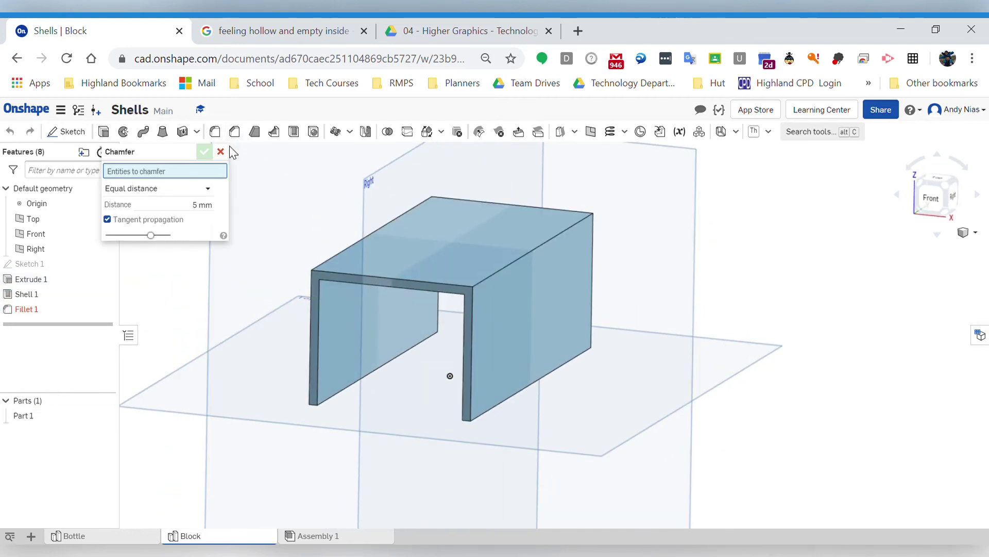
pyautogui.click(559, 236)
pyautogui.scroll(3, 446, 278)
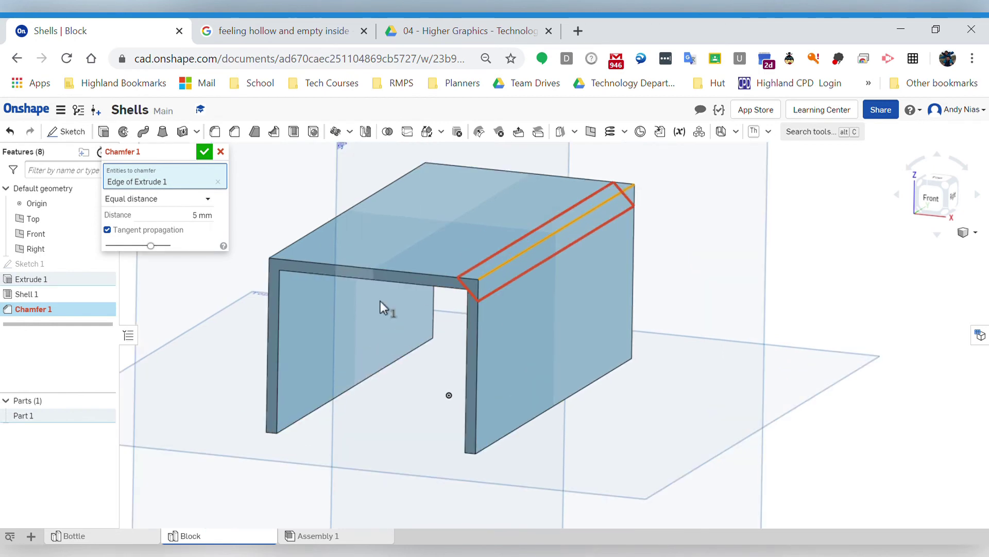
pyautogui.click(214, 227)
pyautogui.press('Down')
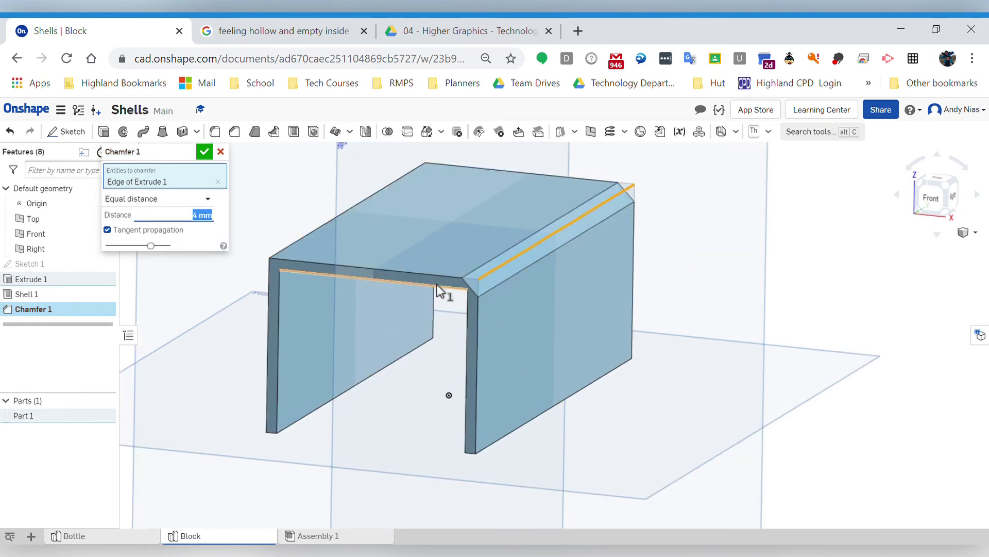
pyautogui.moveTo(554, 312); pyautogui.dragTo(387, 280, button='right')
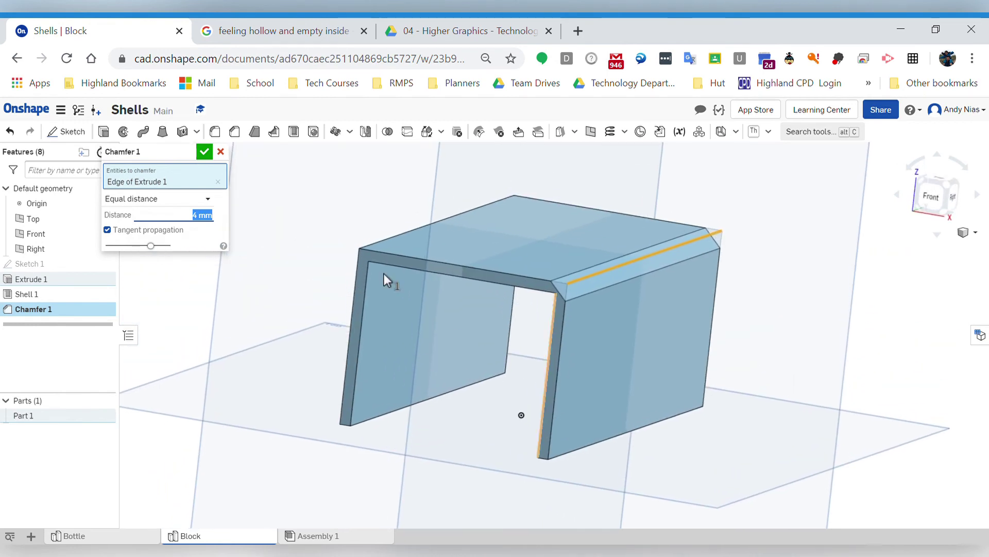
# Accept Chamfer 1 and move it above Shell 1 in the feature list.
pyautogui.click(204, 153)
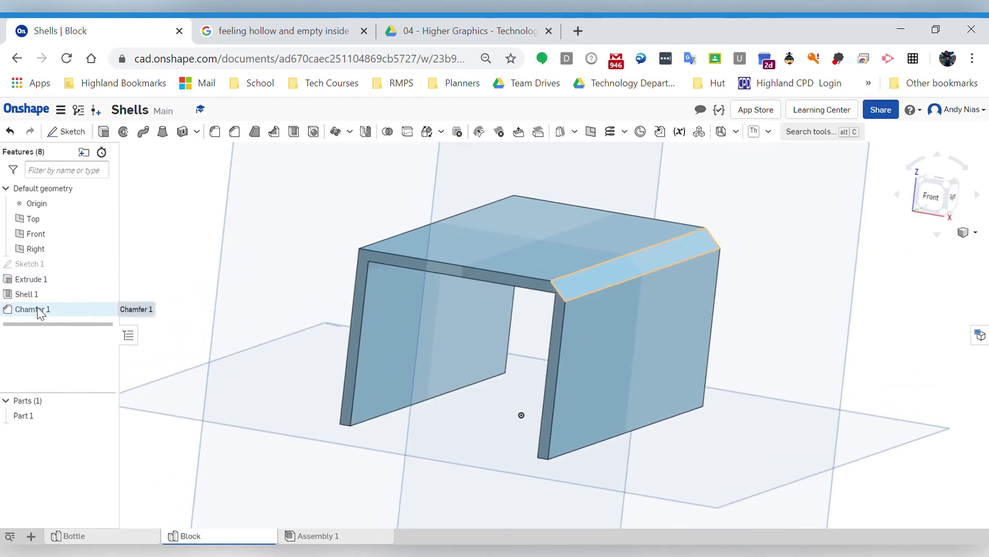
pyautogui.moveTo(41, 312); pyautogui.dragTo(51, 286)
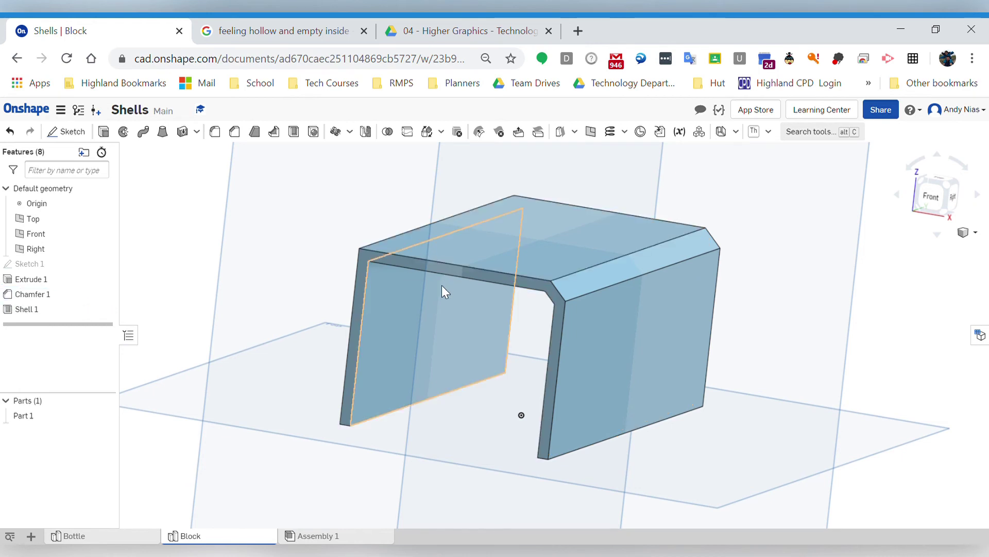
pyautogui.moveTo(442, 287); pyautogui.dragTo(456, 309, button='right')
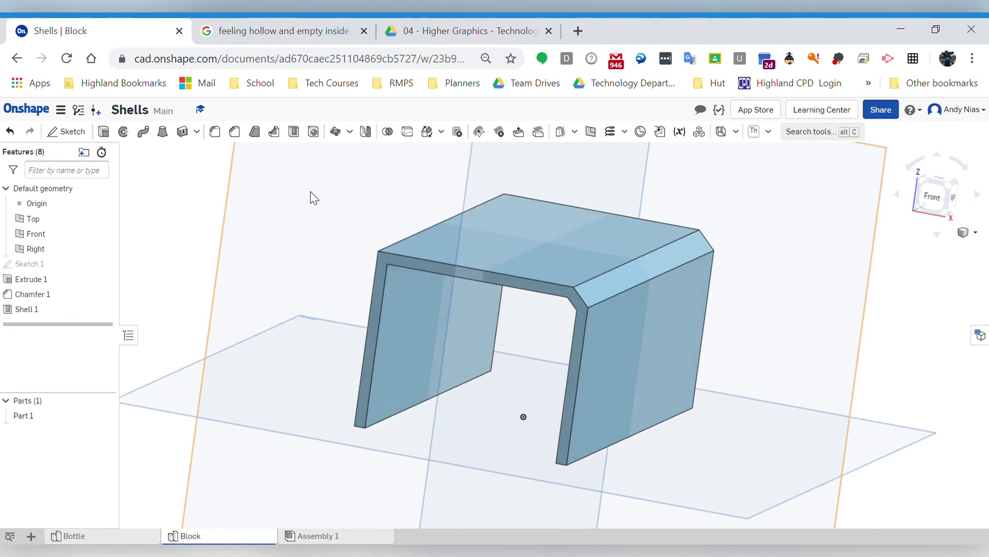
# Add a 5 mm Fillet 1 on the top-left outer edge, placed above Shell 1.
pyautogui.hotkey('shift', 'f')
pyautogui.click(424, 230)
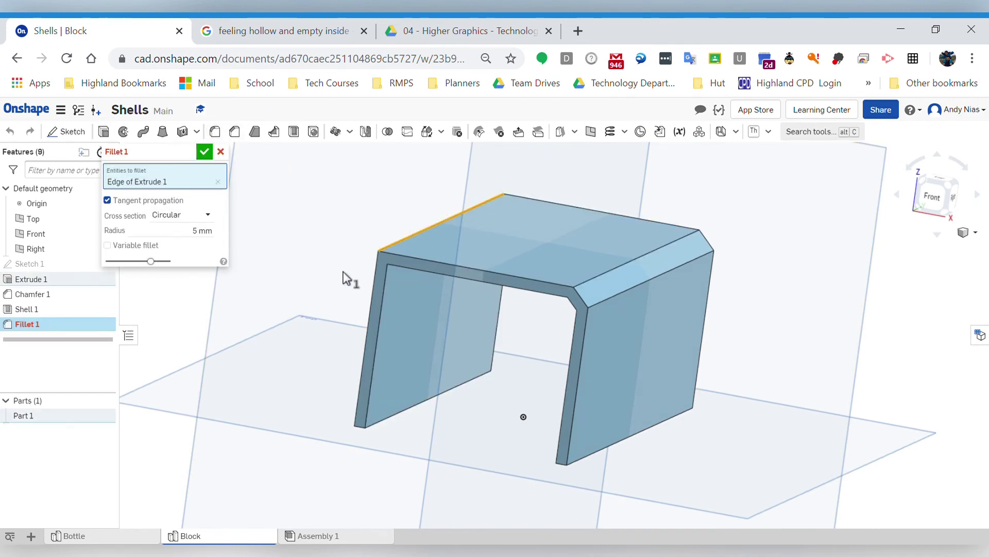
pyautogui.click(202, 152)
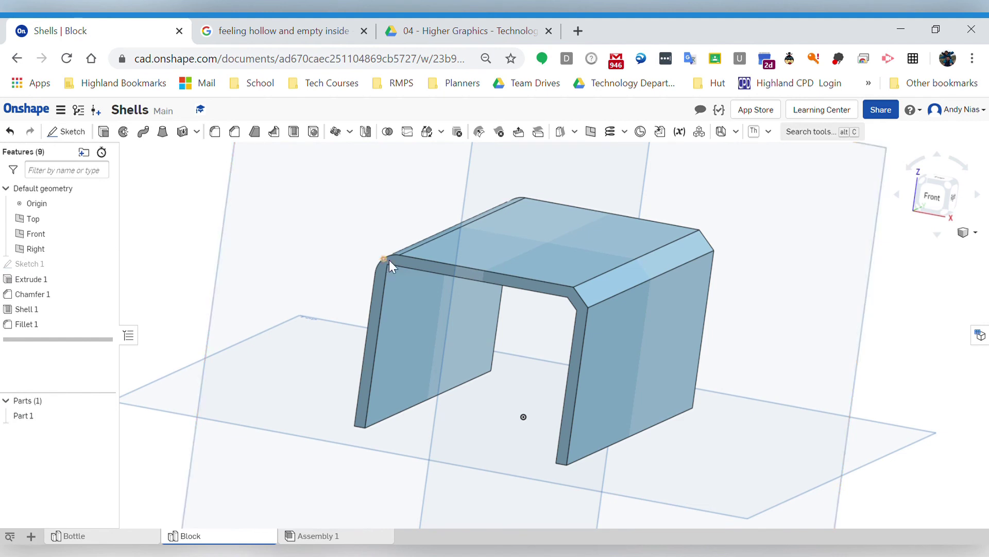
pyautogui.moveTo(36, 326); pyautogui.dragTo(57, 300)
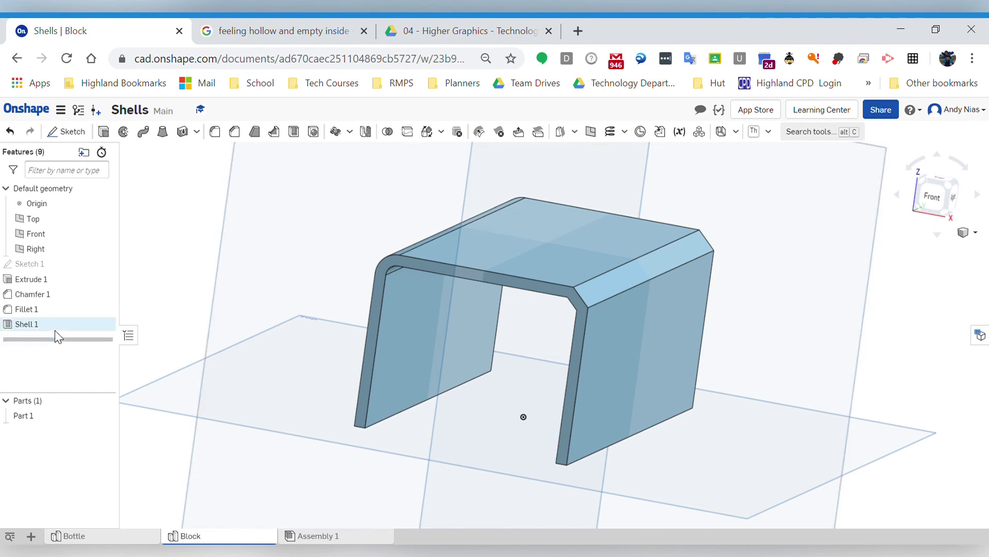
pyautogui.moveTo(307, 375); pyautogui.dragTo(353, 321, button='right')
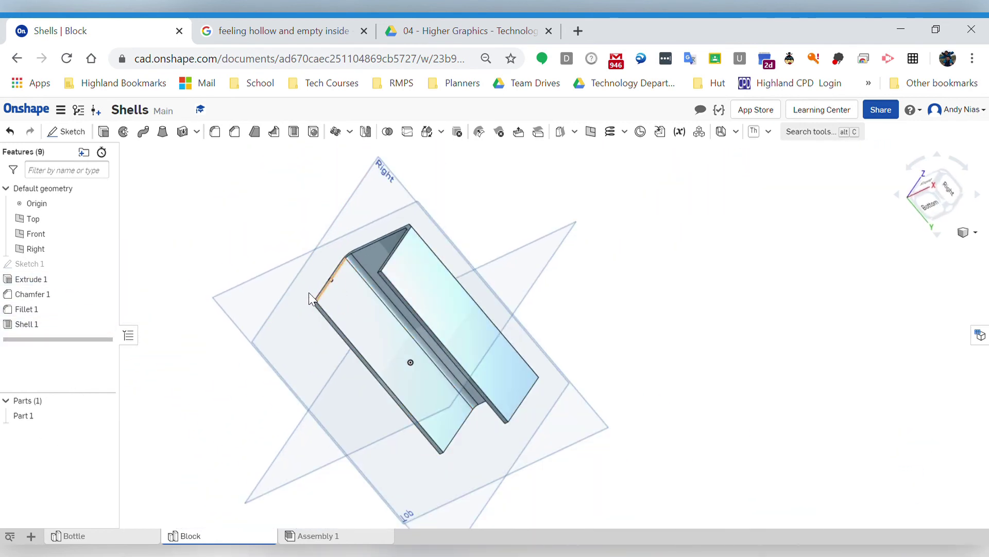
pyautogui.moveTo(407, 353); pyautogui.dragTo(359, 313, button='right')
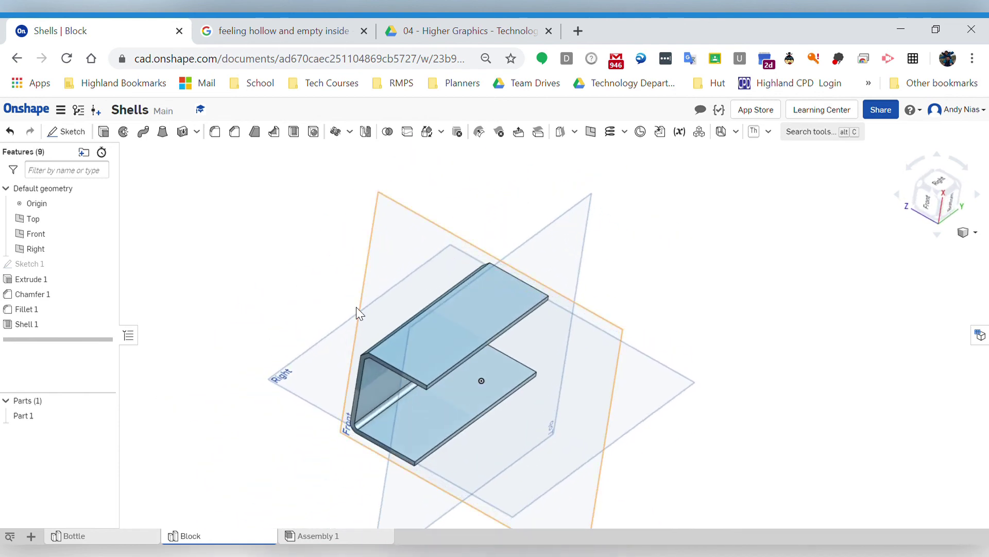
pyautogui.click(113, 536)
pyautogui.hotkey('shift', '7')
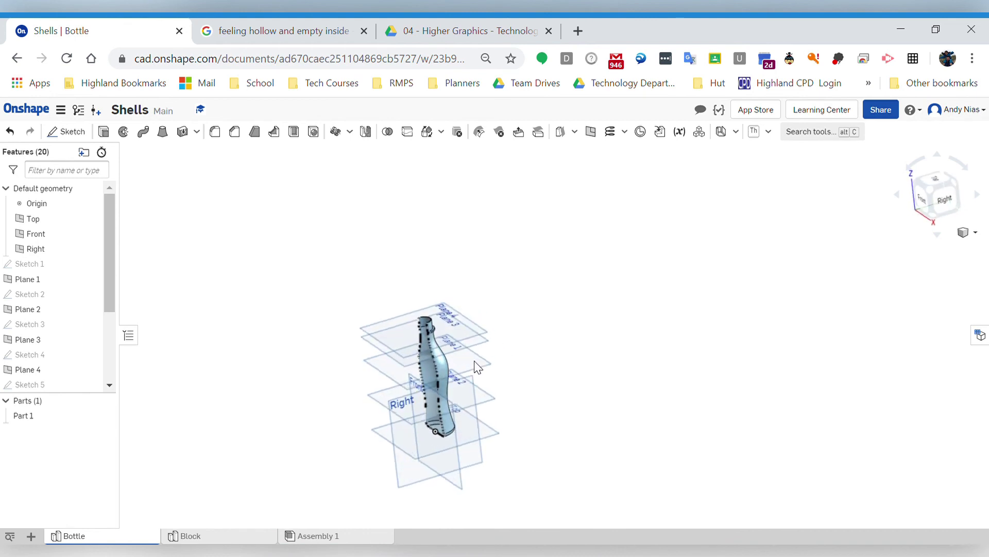
pyautogui.click(201, 536)
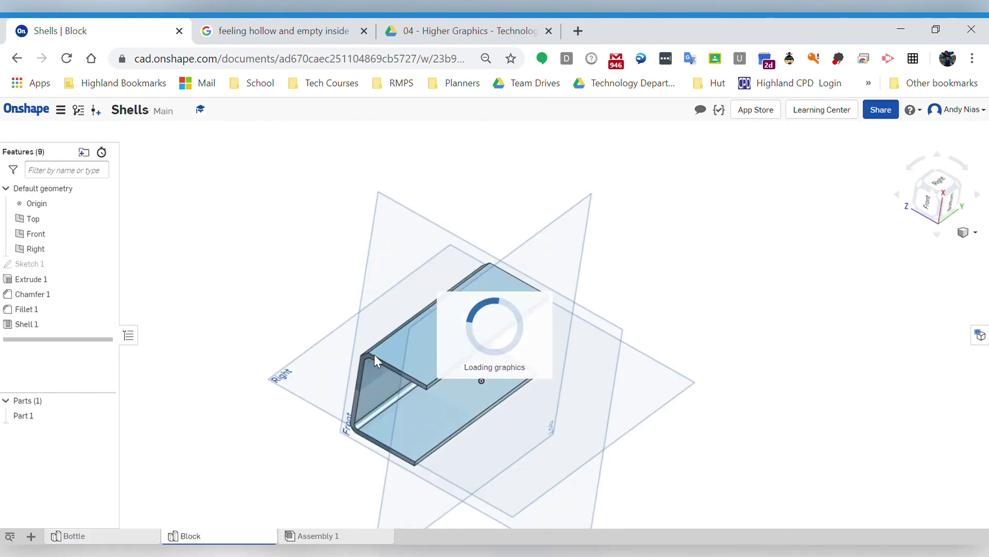
pyautogui.moveTo(379, 354); pyautogui.dragTo(250, 369, button='right')
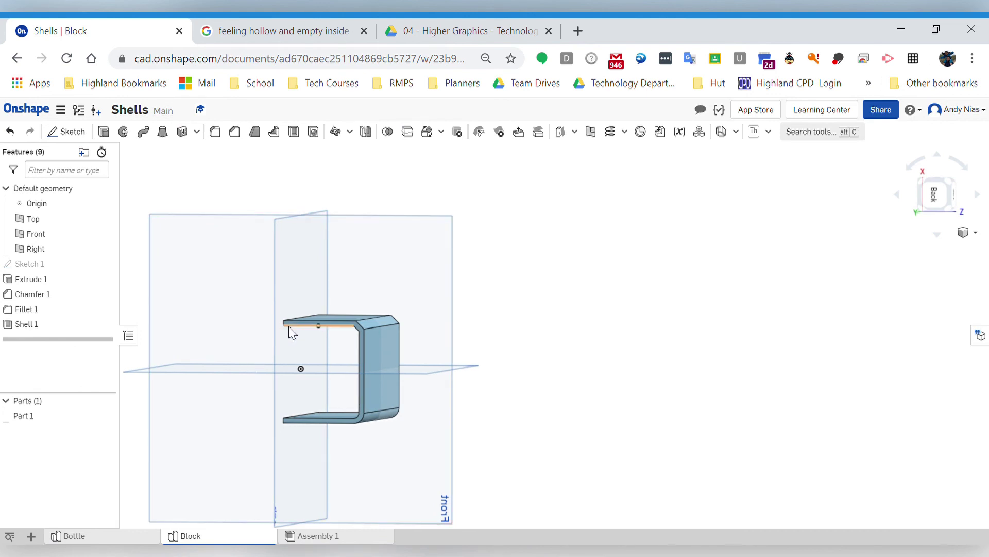